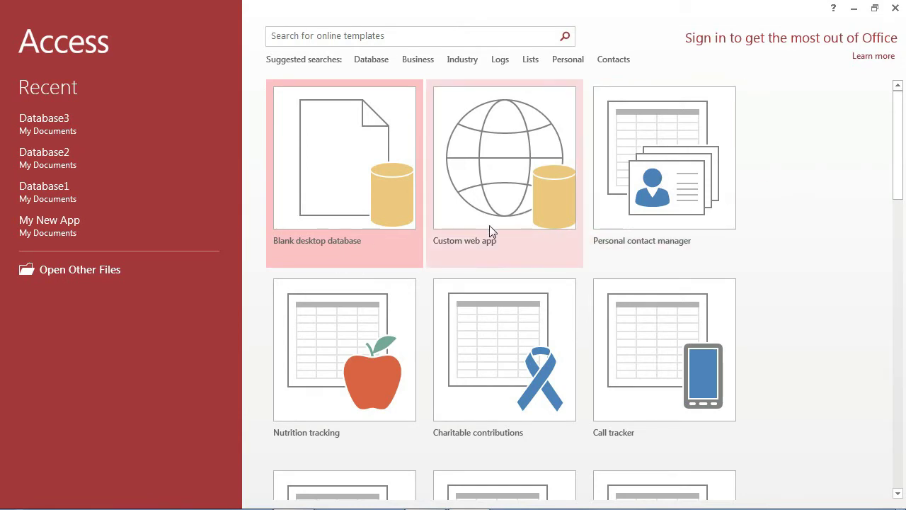
- Scroll through the start screen's template gallery
{"action": "scroll", "coordinate": [612, 235], "scroll_direction": "down", "scroll_amount": 1}
{"action": "scroll", "coordinate": [612, 234], "scroll_direction": "down", "scroll_amount": 7}
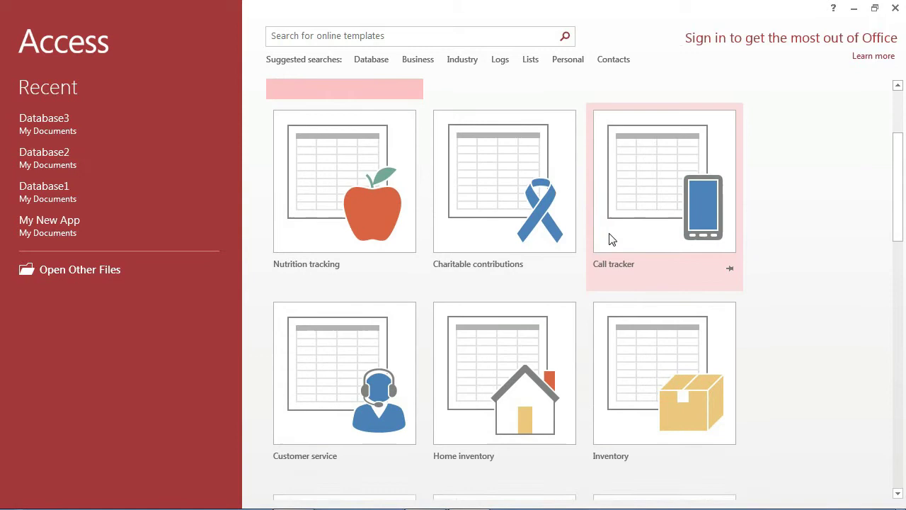
{"action": "scroll", "coordinate": [608, 235], "scroll_direction": "up", "scroll_amount": 8}
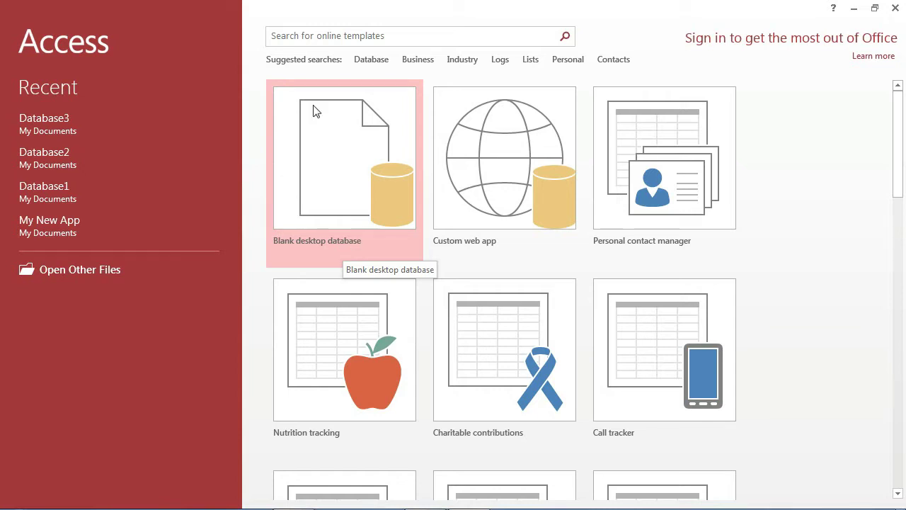
- Search online templates for 'Database', scroll the results, and return to the start screen
{"action": "left_click", "coordinate": [381, 63]}
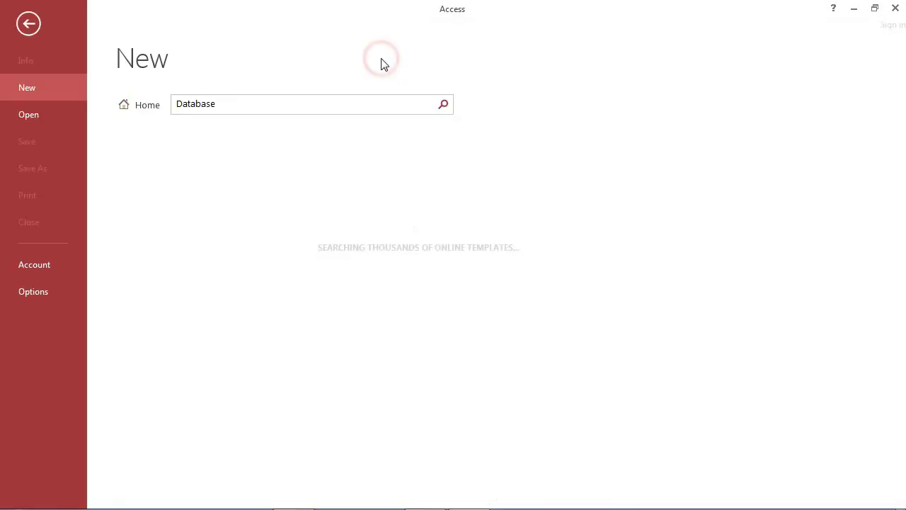
{"action": "scroll", "coordinate": [301, 271], "scroll_direction": "down", "scroll_amount": 1}
{"action": "scroll", "coordinate": [300, 271], "scroll_direction": "down", "scroll_amount": 12}
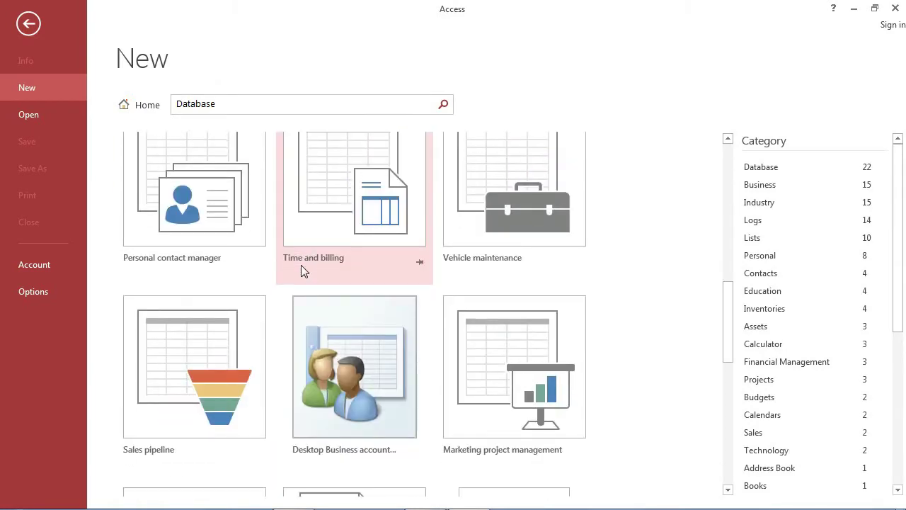
{"action": "scroll", "coordinate": [300, 271], "scroll_direction": "down", "scroll_amount": 5}
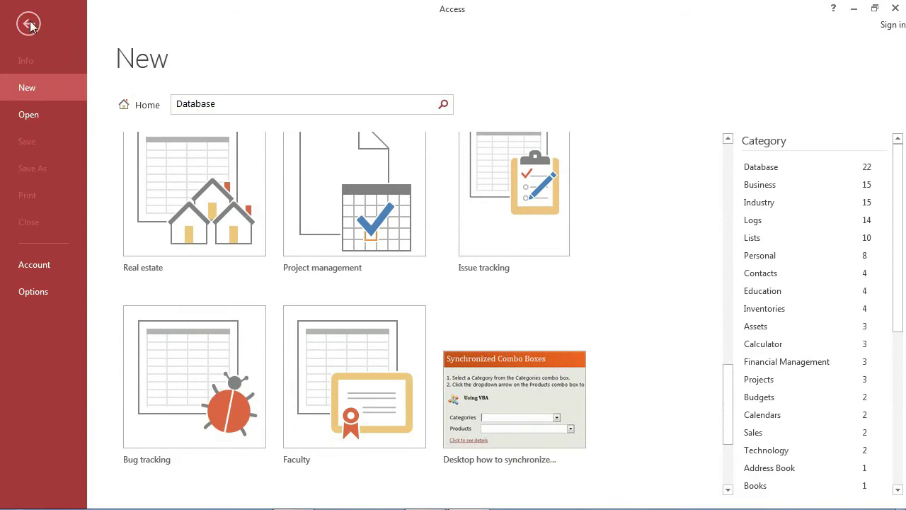
{"action": "left_click", "coordinate": [28, 23]}
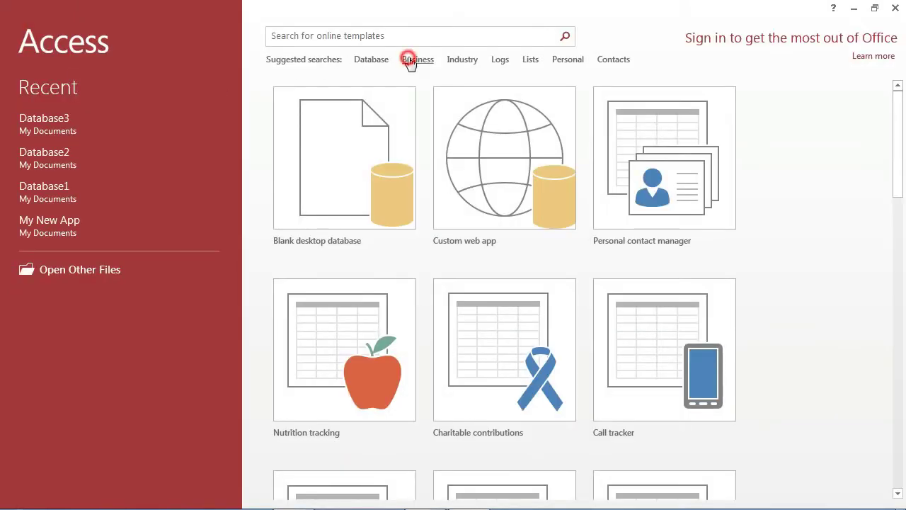
- Browse the Business suggested templates, then go back to the start screen
{"action": "left_click", "coordinate": [415, 61]}
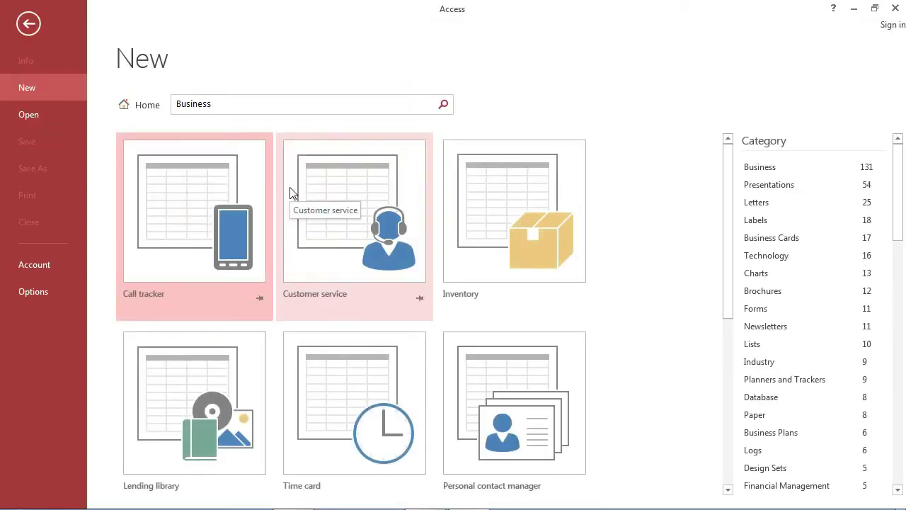
{"action": "scroll", "coordinate": [289, 192], "scroll_direction": "down", "scroll_amount": 5}
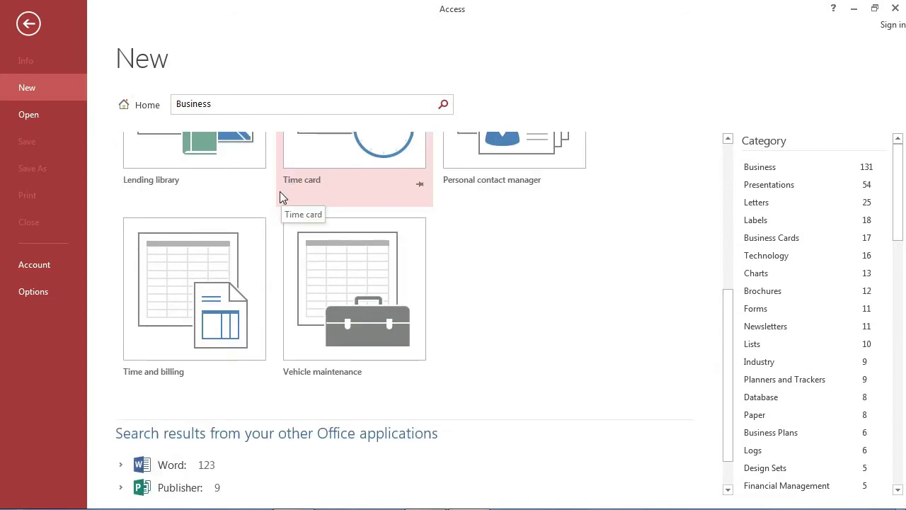
{"action": "scroll", "coordinate": [279, 191], "scroll_direction": "up", "scroll_amount": 3}
{"action": "left_click", "coordinate": [29, 23]}
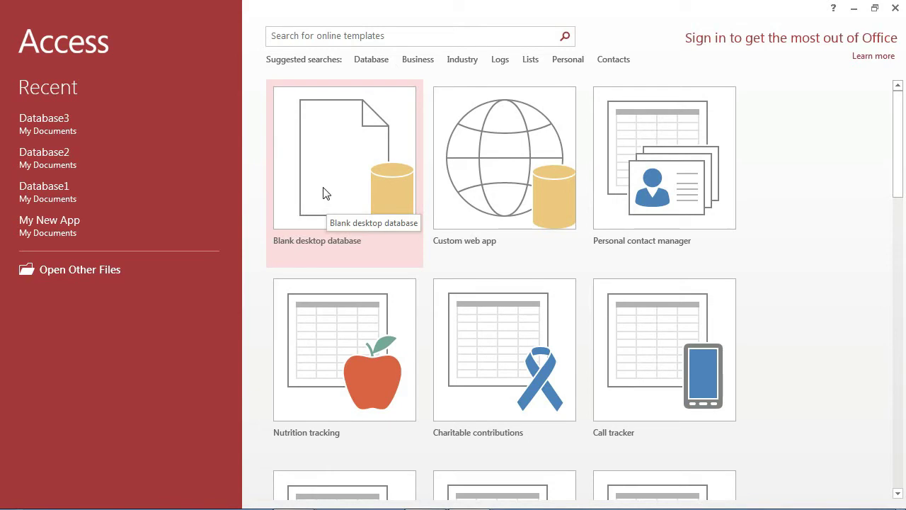
- Create a blank desktop database keeping the default name Database4
{"action": "left_click", "coordinate": [312, 135]}
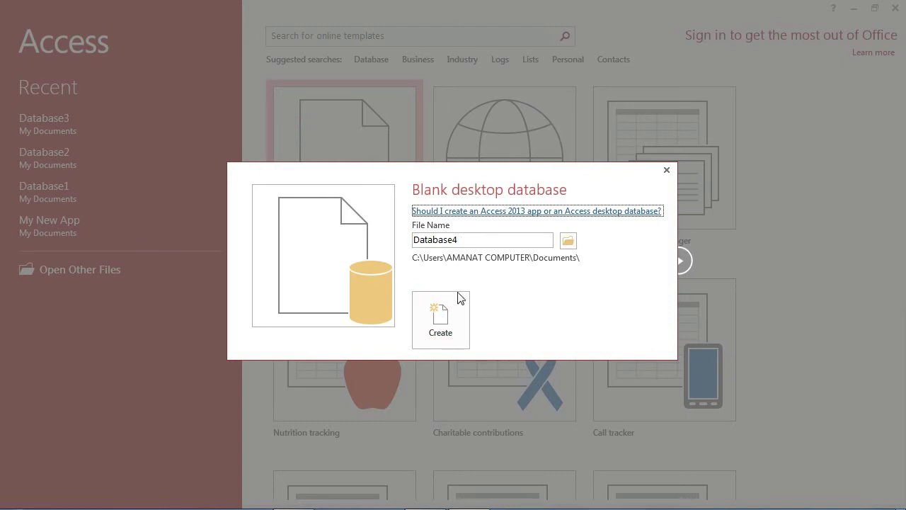
{"action": "left_click", "coordinate": [442, 315]}
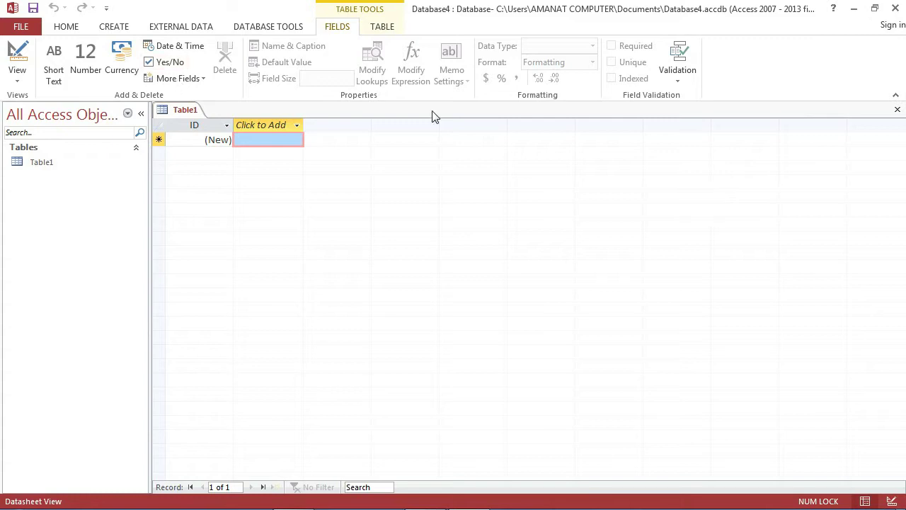
{"action": "left_click", "coordinate": [19, 27]}
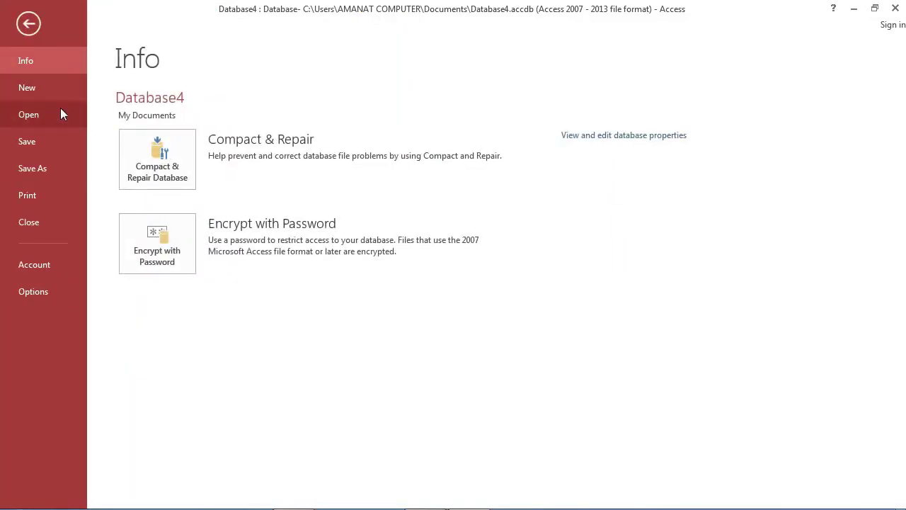
- From New in Backstage, create Database5 from the Personal contact manager template
{"action": "left_click", "coordinate": [33, 90]}
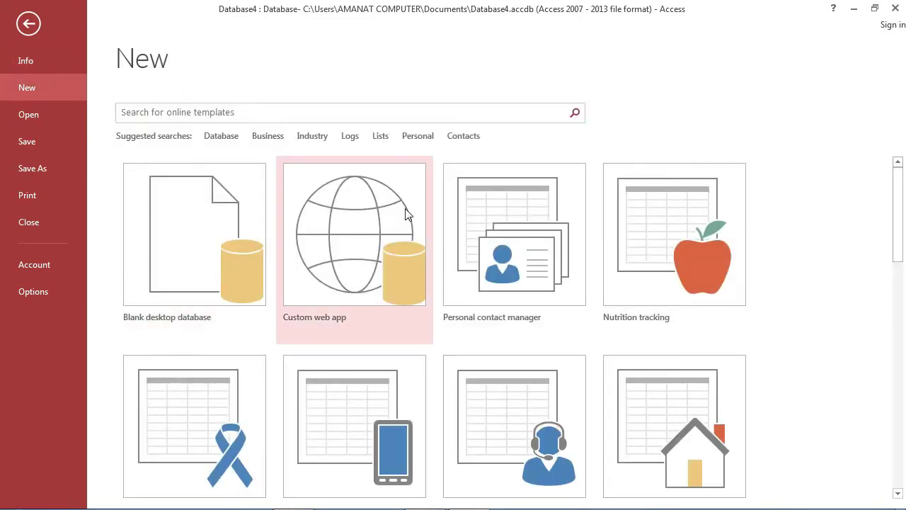
{"action": "double_click", "coordinate": [474, 242]}
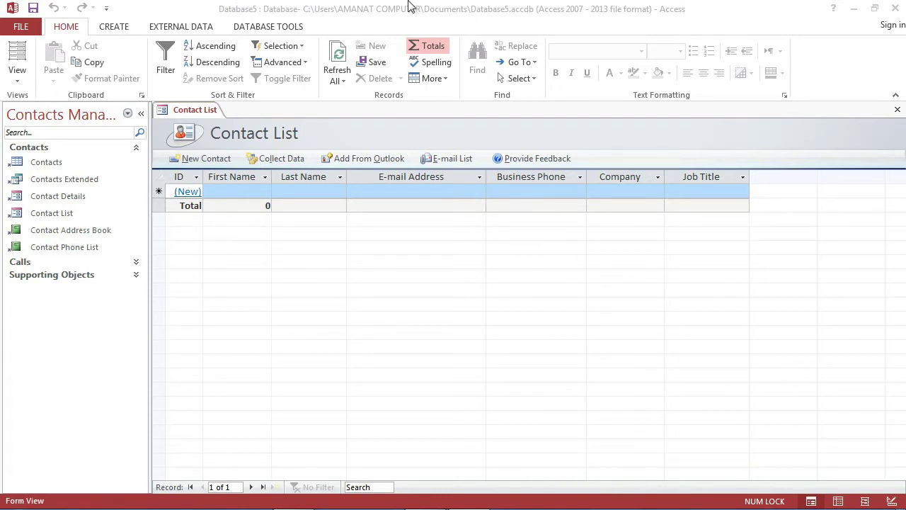
{"action": "mouse_move", "coordinate": [459, 6]}
{"action": "left_click", "coordinate": [760, 225]}
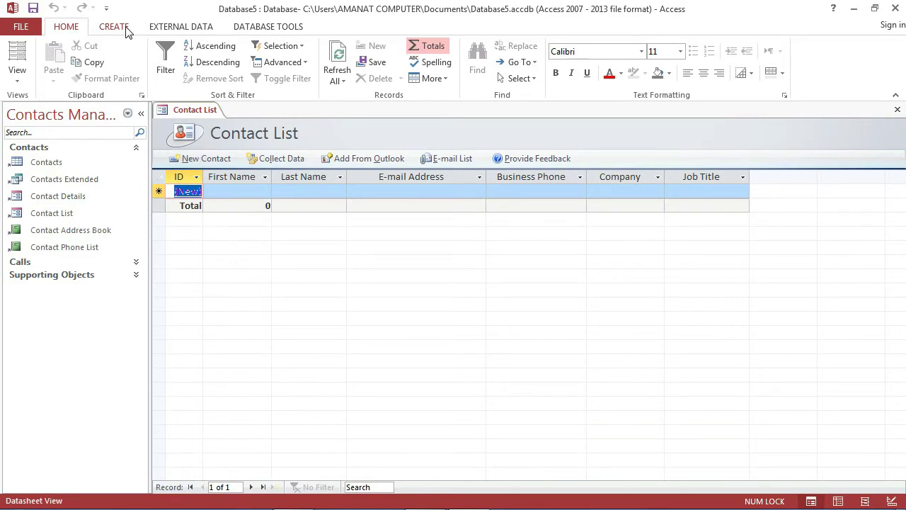
- Look through the CREATE, EXTERNAL DATA and DATABASE TOOLS ribbons, then show Database5's Info page
{"action": "left_click", "coordinate": [69, 27]}
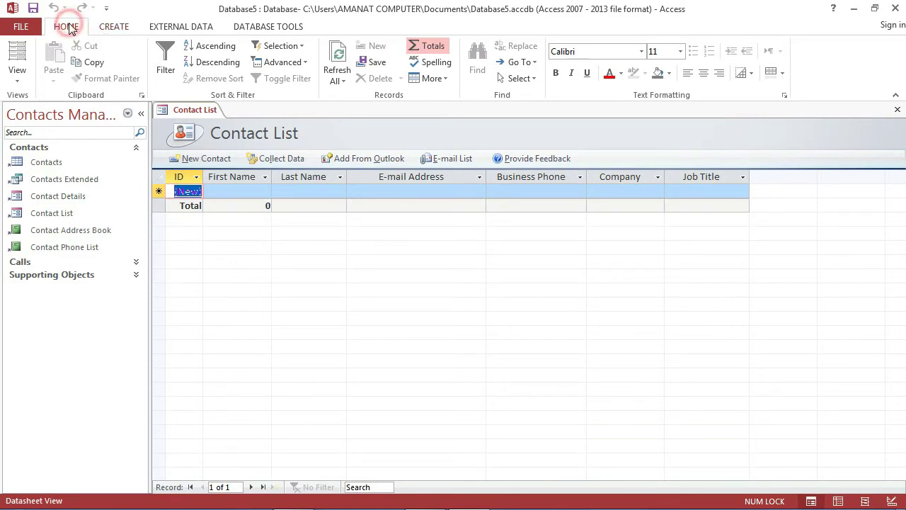
{"action": "left_click", "coordinate": [115, 27]}
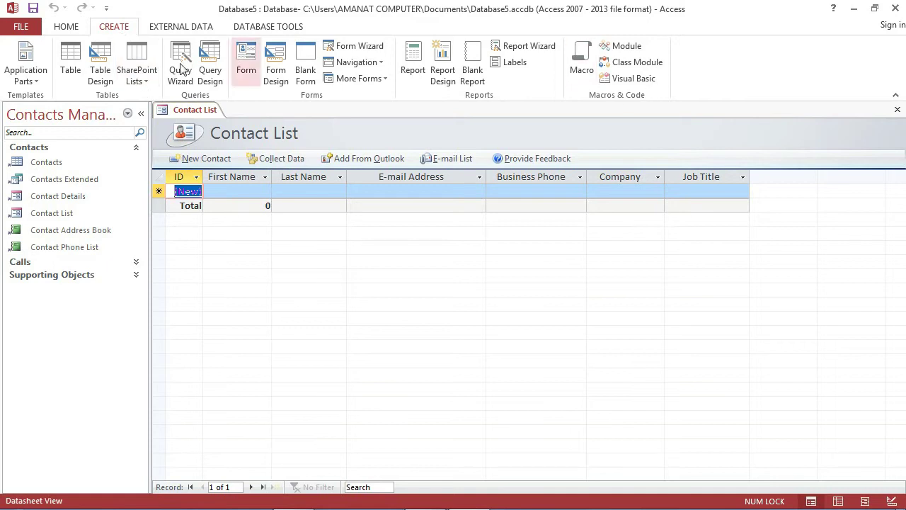
{"action": "left_click", "coordinate": [185, 28]}
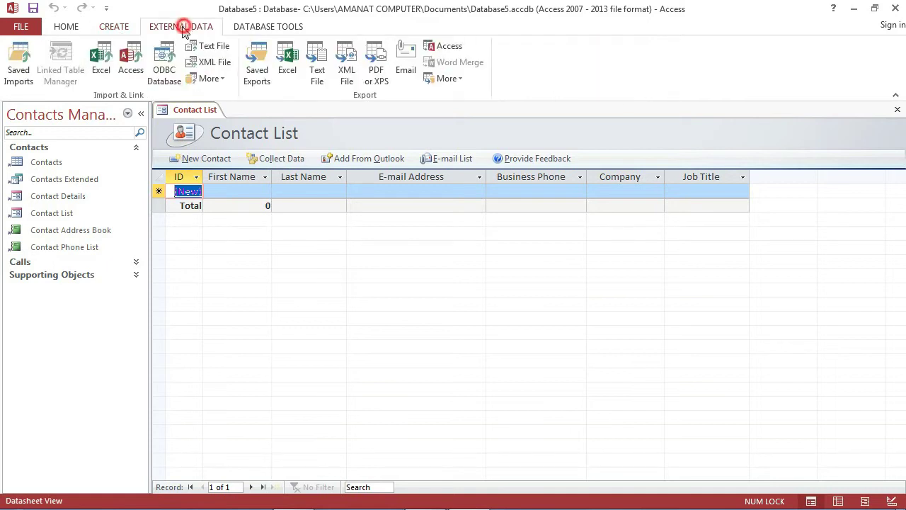
{"action": "left_click", "coordinate": [261, 27]}
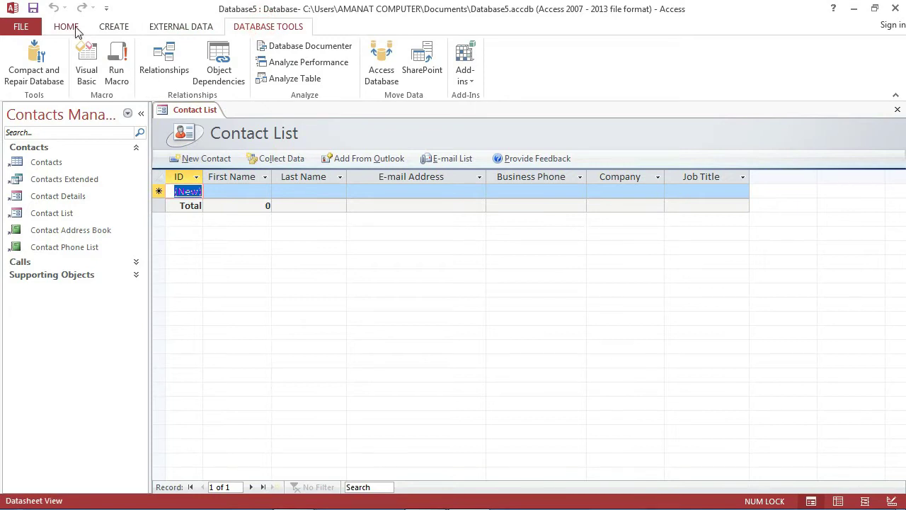
{"action": "left_click", "coordinate": [74, 30]}
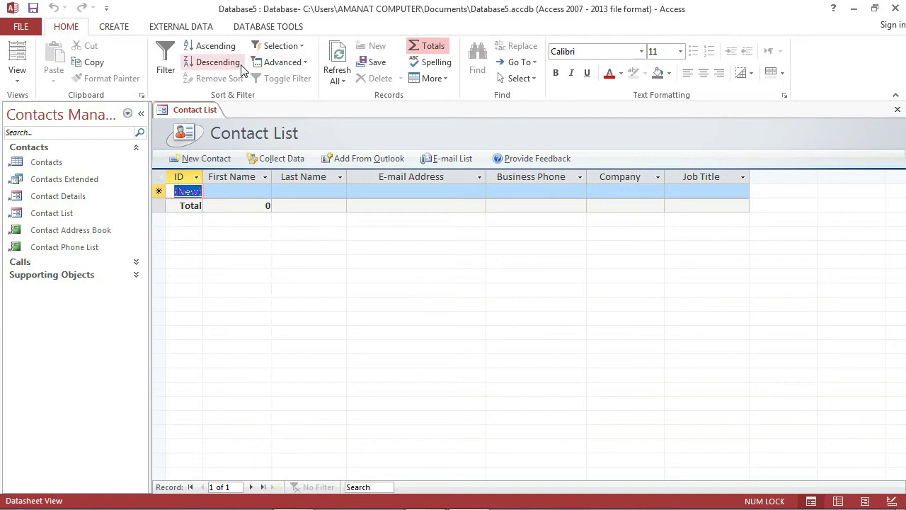
{"action": "left_click", "coordinate": [22, 27]}
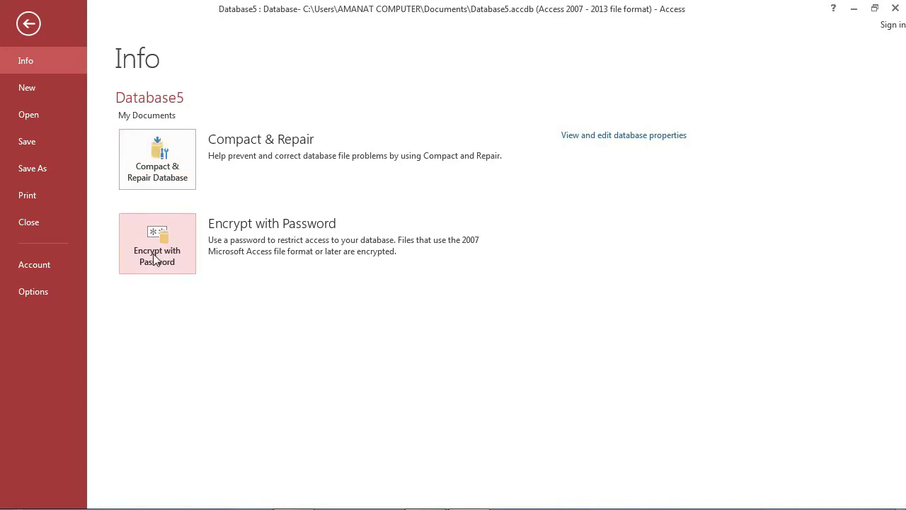
- Encrypt Database5 with a database password, accepting the row-level locking warning
{"action": "left_click", "coordinate": [156, 255]}
{"action": "type", "text": "1234"}
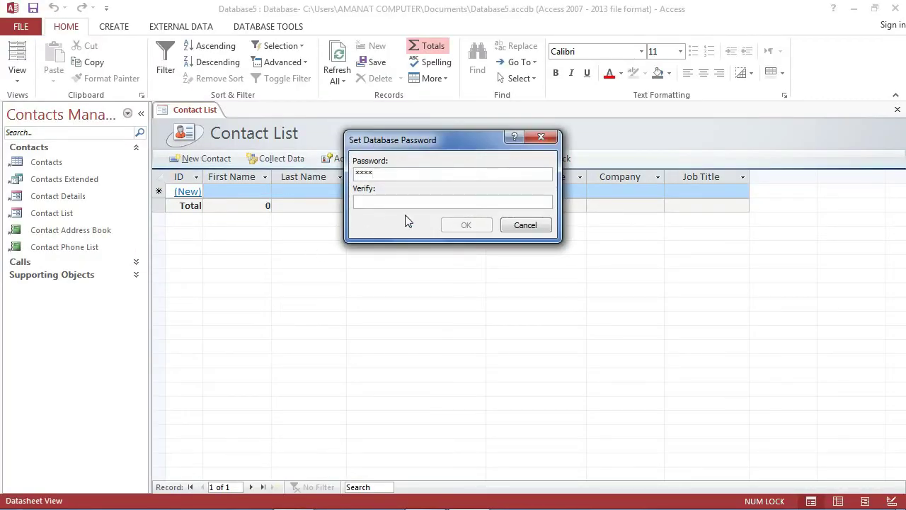
{"action": "type", "text": "1234"}
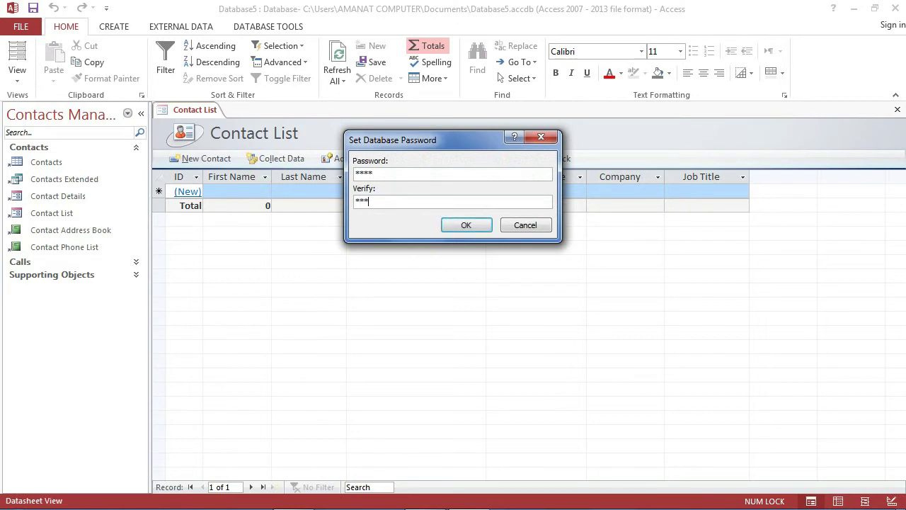
{"action": "left_click", "coordinate": [445, 225]}
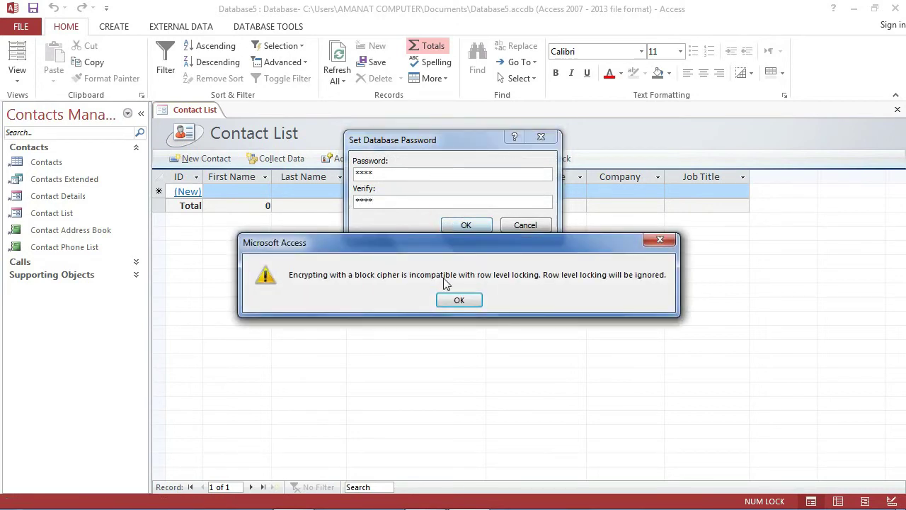
{"action": "left_click", "coordinate": [459, 300]}
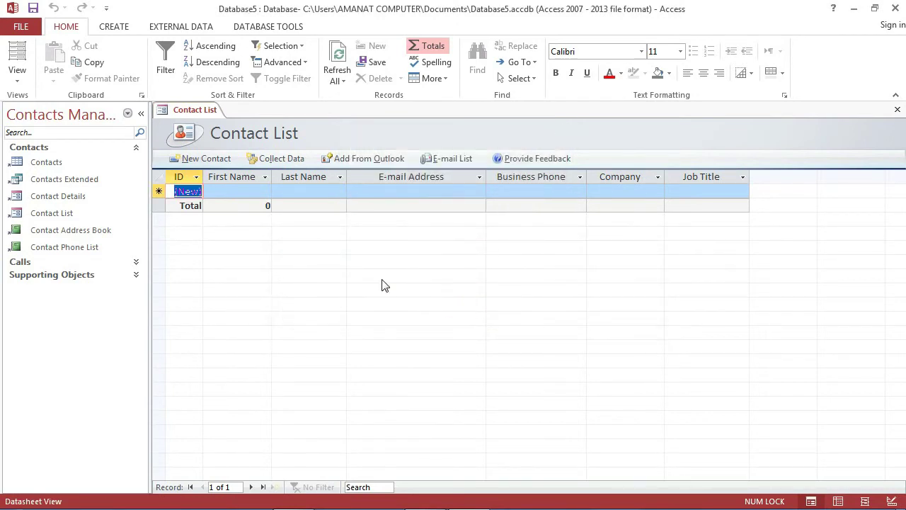
{"action": "left_click", "coordinate": [206, 224]}
- Check the Decrypt Database option on the Info page, then return to the Contact List
{"action": "left_click", "coordinate": [20, 26]}
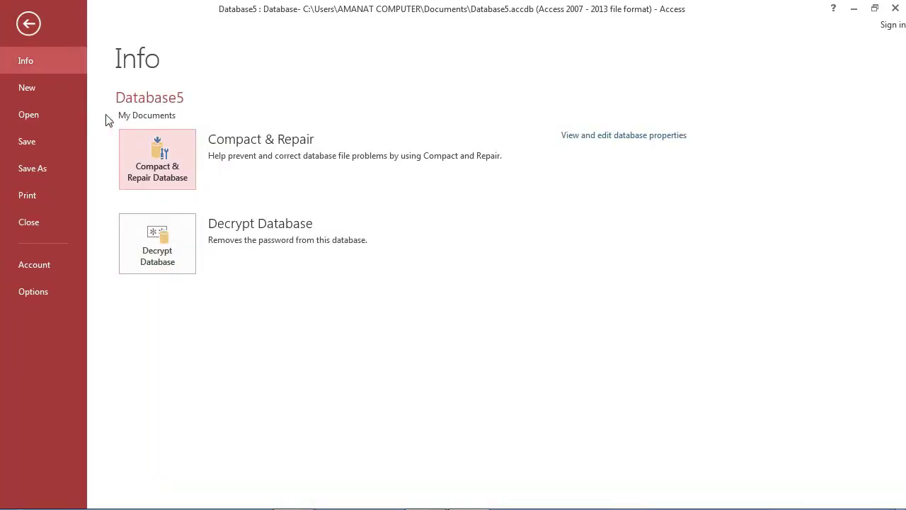
{"action": "left_click", "coordinate": [34, 22]}
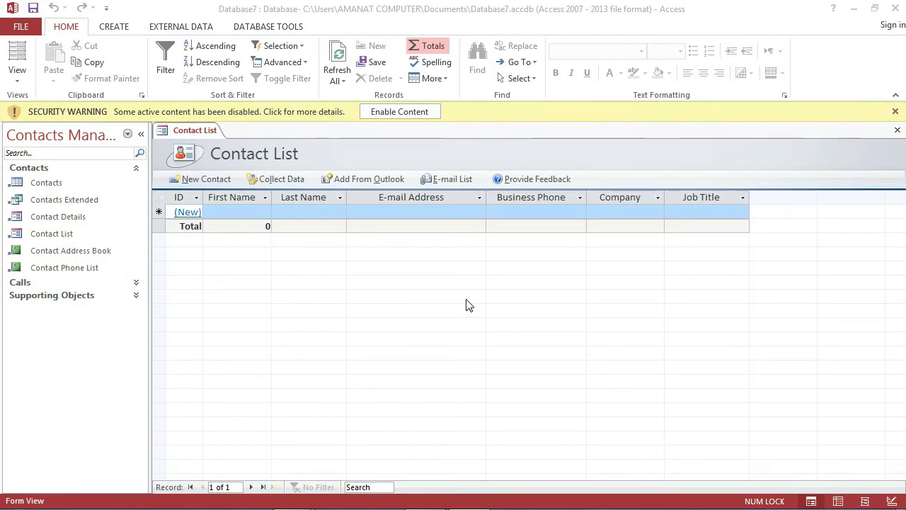
- Hide the Contact List totals row, group navigation by Object Type, and dismiss the security warning
{"action": "left_click", "coordinate": [426, 45]}
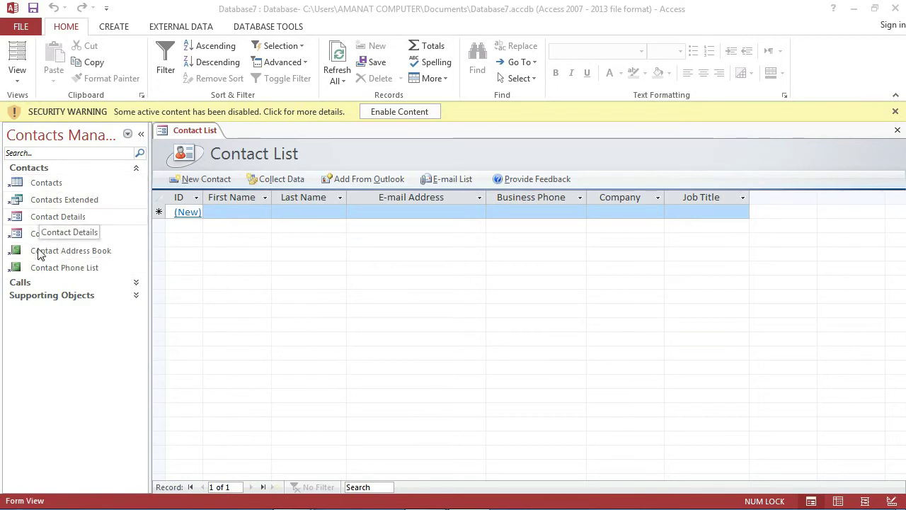
{"action": "left_click", "coordinate": [127, 134]}
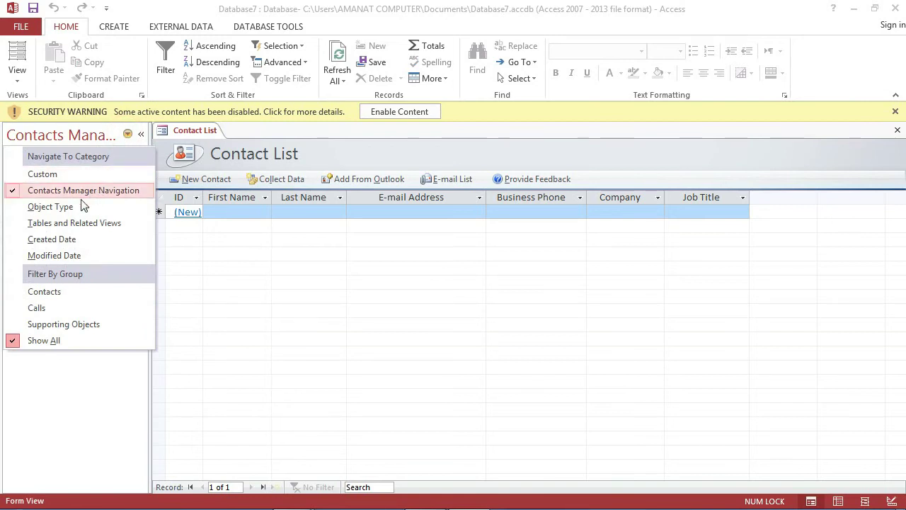
{"action": "left_click", "coordinate": [78, 210]}
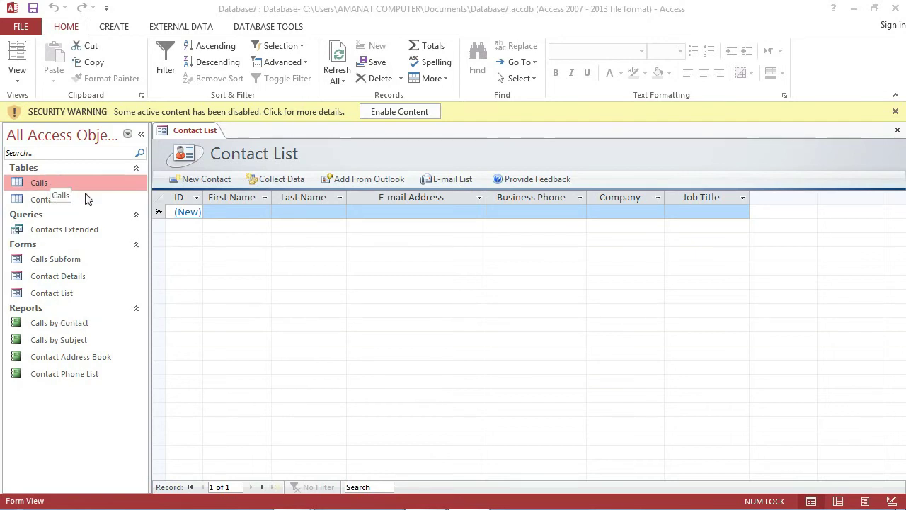
{"action": "left_click", "coordinate": [895, 111]}
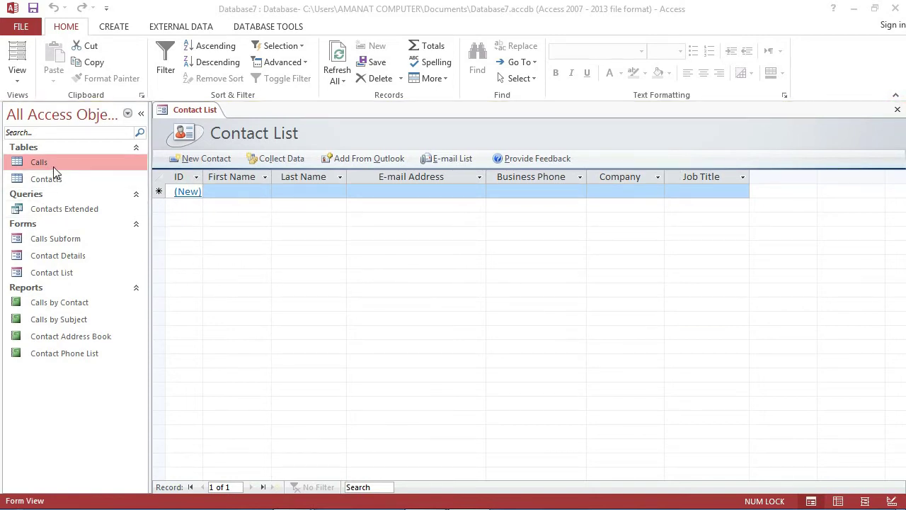
{"action": "right_click", "coordinate": [188, 108]}
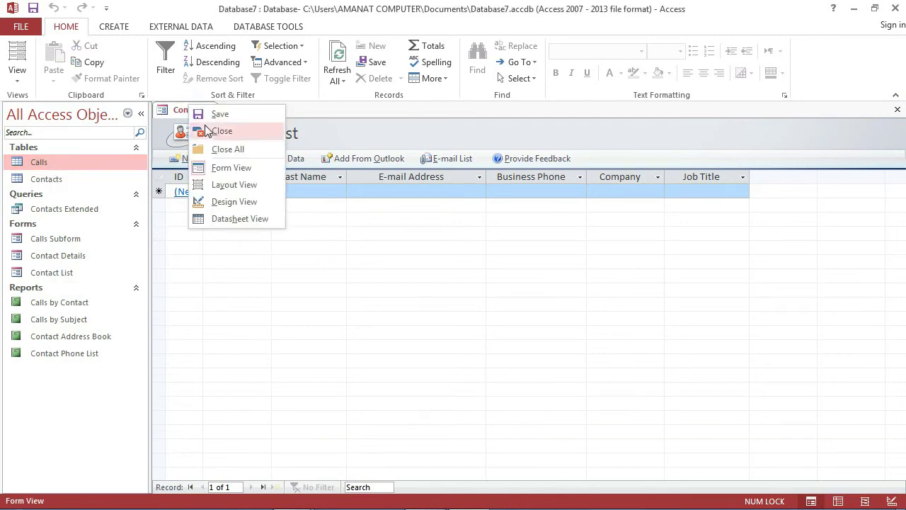
- Close the Contact List form and open the Calls and Contacts tables, ending on Contacts
{"action": "left_click", "coordinate": [206, 131]}
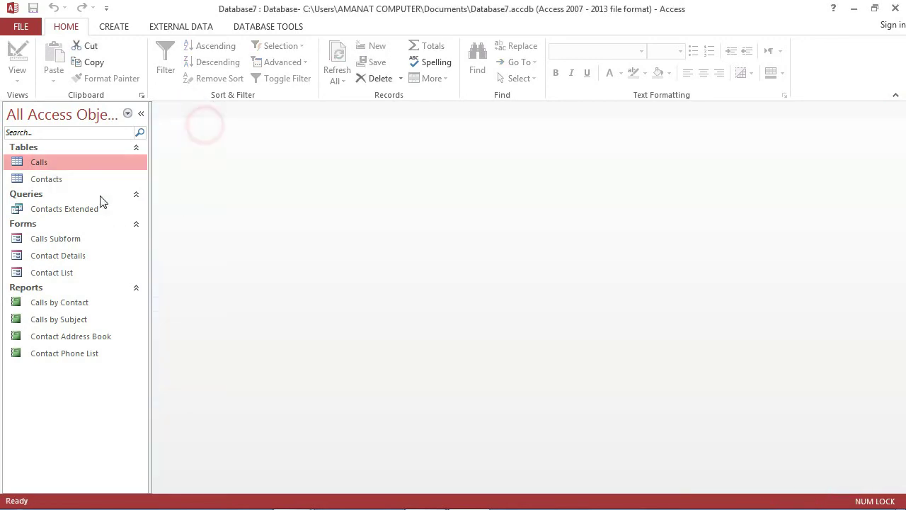
{"action": "double_click", "coordinate": [62, 163]}
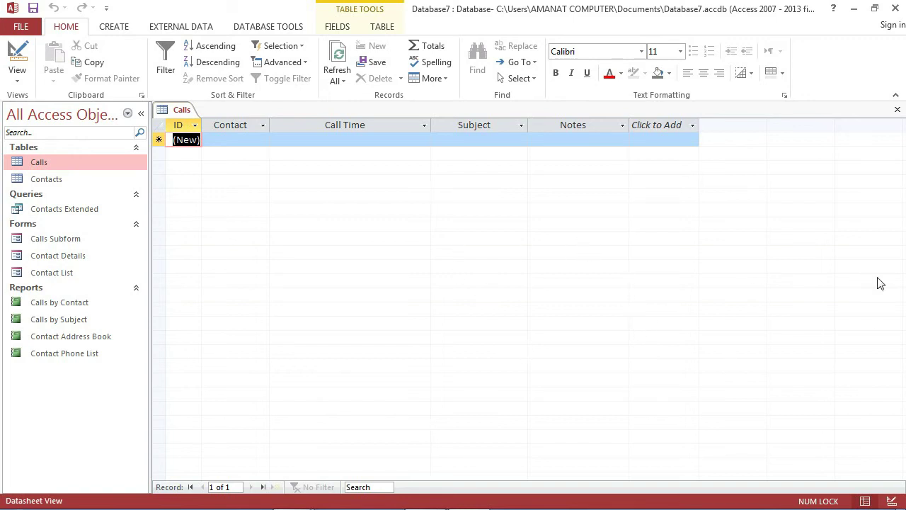
{"action": "double_click", "coordinate": [34, 182]}
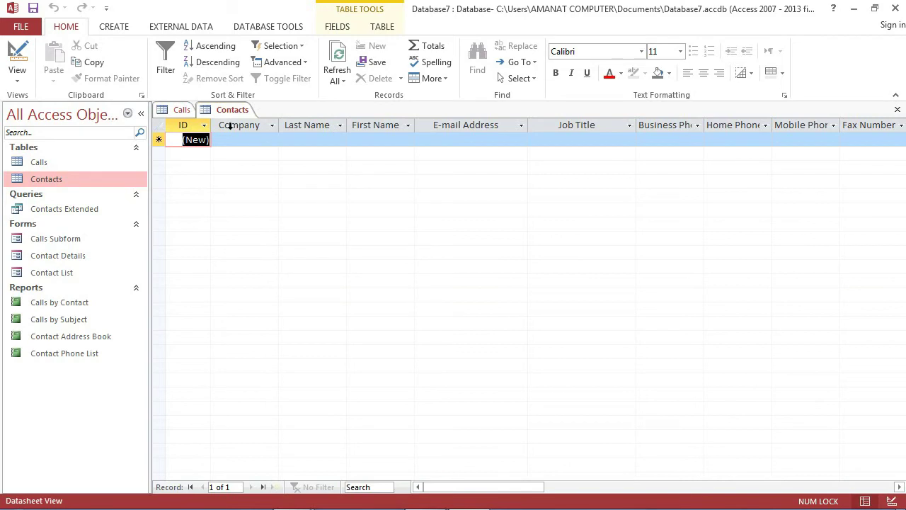
{"action": "left_click", "coordinate": [179, 111]}
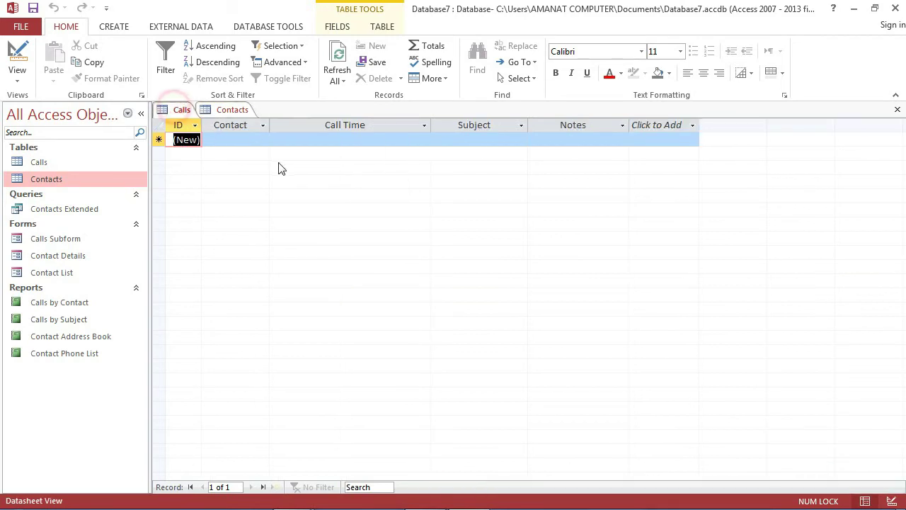
{"action": "left_click", "coordinate": [230, 109]}
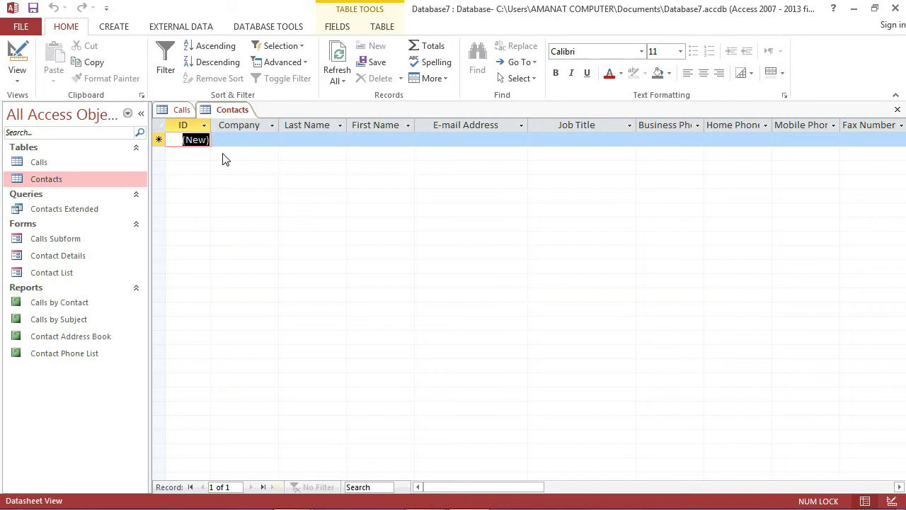
- Start the first contact with company Textile and the contact's last and first names
{"action": "left_click", "coordinate": [237, 140]}
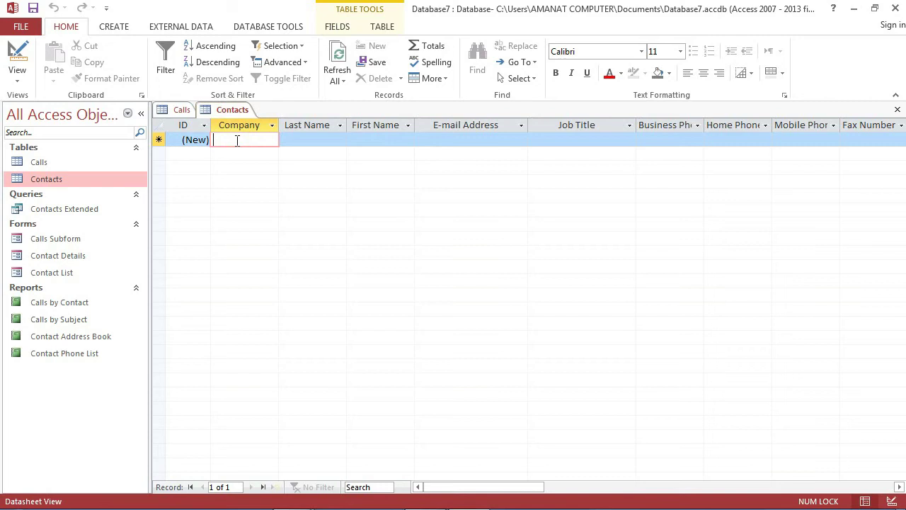
{"action": "type", "text": "Textile"}
{"action": "key", "text": "Tab"}
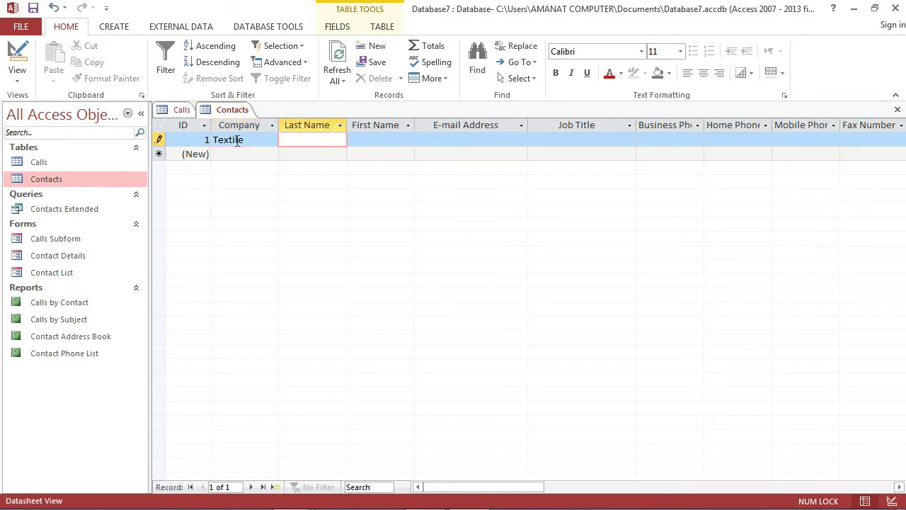
{"action": "type", "text": "F"}
{"action": "key", "text": "BackSpace"}
{"action": "key", "text": "Tab"}
{"action": "key", "text": "Tab"}
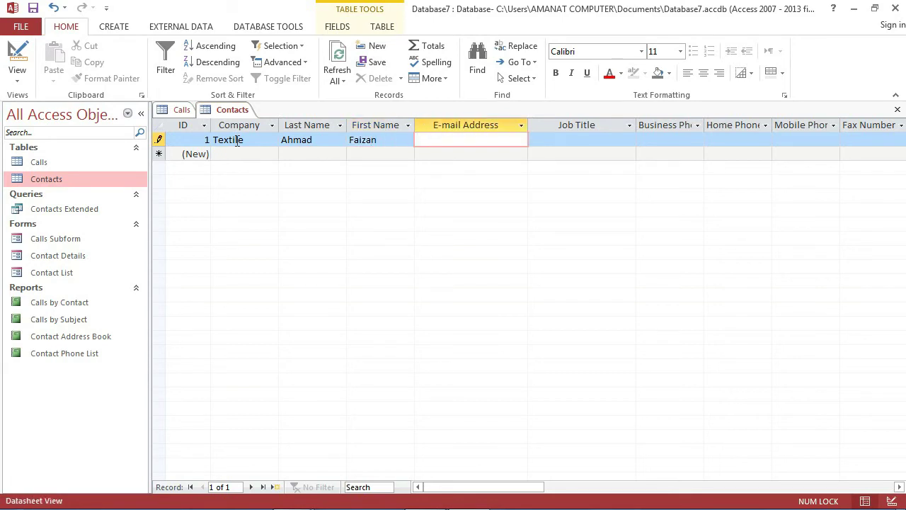
- Fill in the contact's e-mail, job title Manager, business, home and mobile phones, and fax number
{"action": "key", "text": "Tab"}
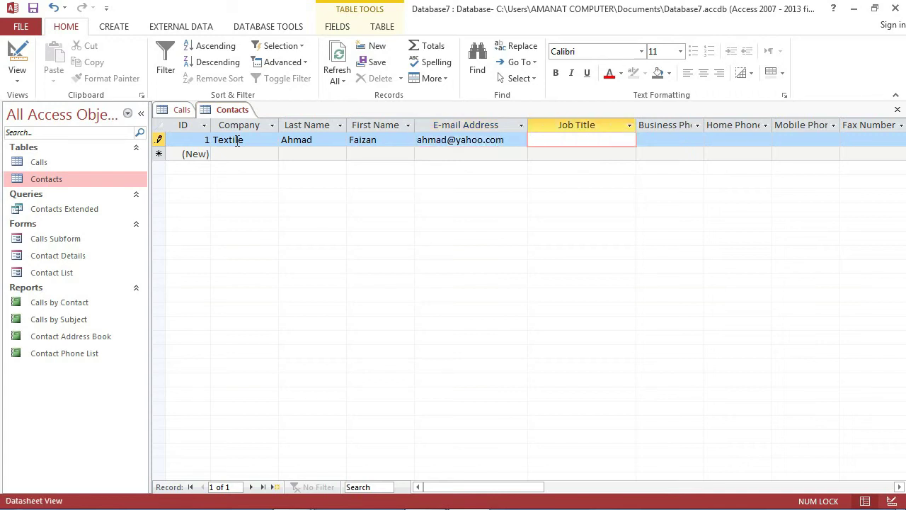
{"action": "type", "text": "Manager"}
{"action": "key", "text": "Tab"}
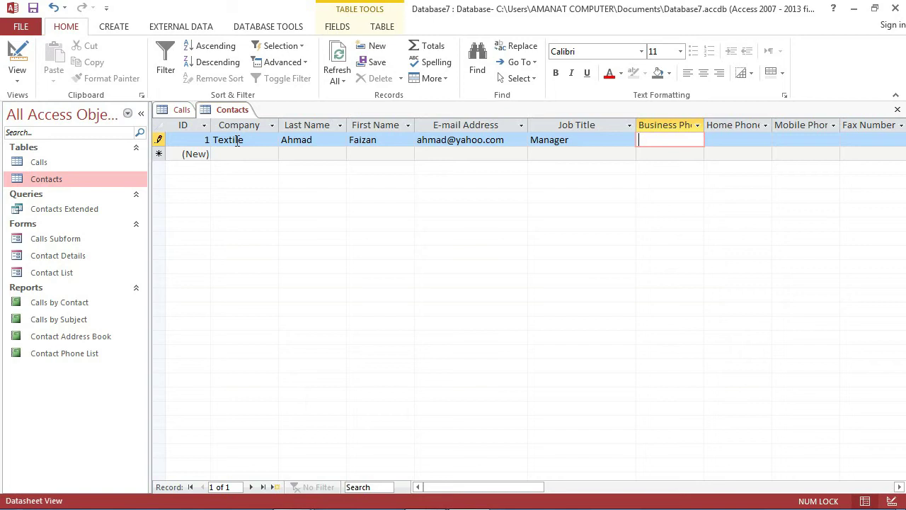
{"action": "type", "text": "0300"}
{"action": "key", "text": "Tab"}
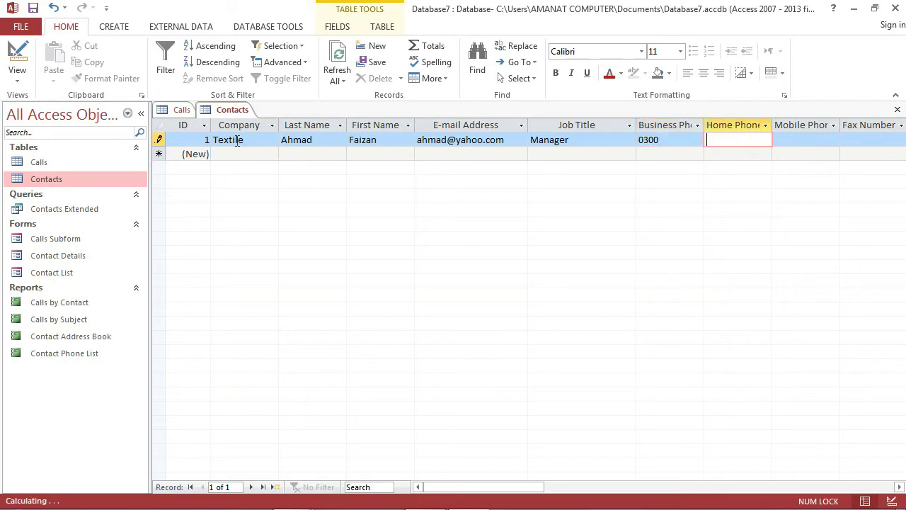
{"action": "type", "text": "452"}
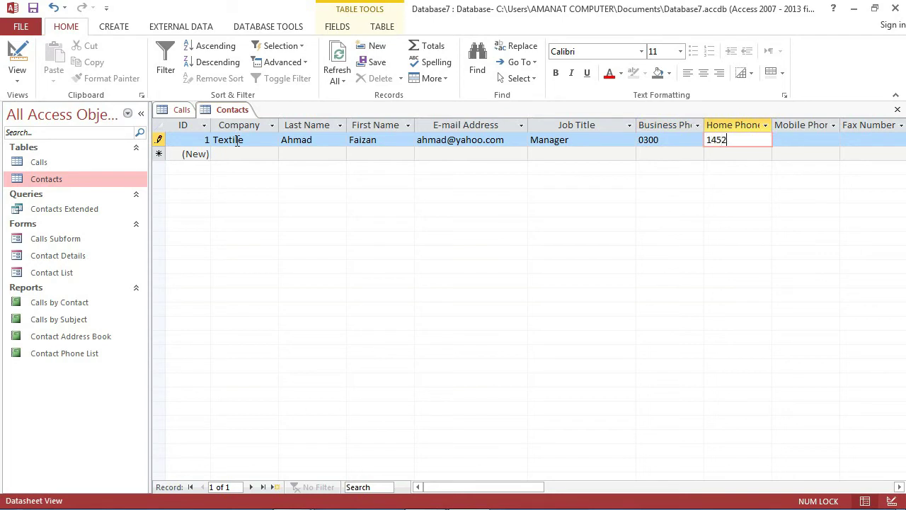
{"action": "key", "text": "Tab"}
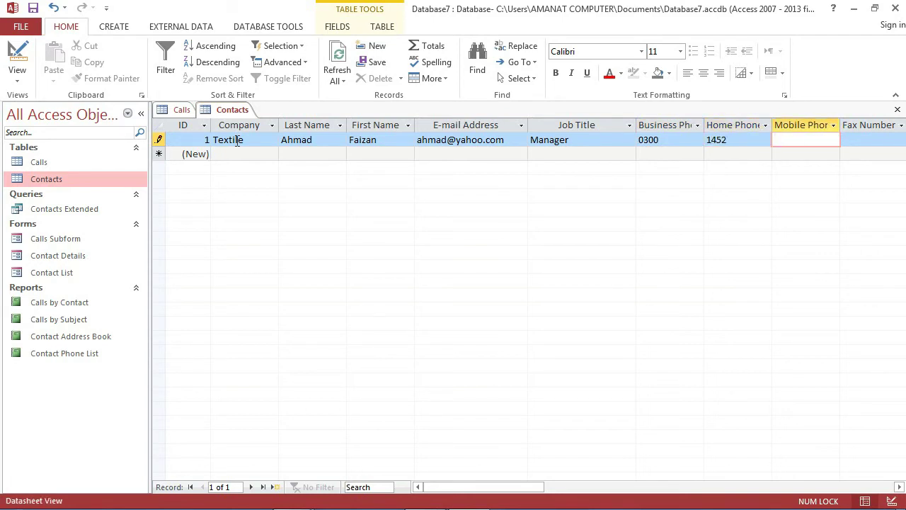
{"action": "type", "text": "0333"}
{"action": "key", "text": "Tab"}
{"action": "type", "text": "123654"}
{"action": "key", "text": "Tab"}
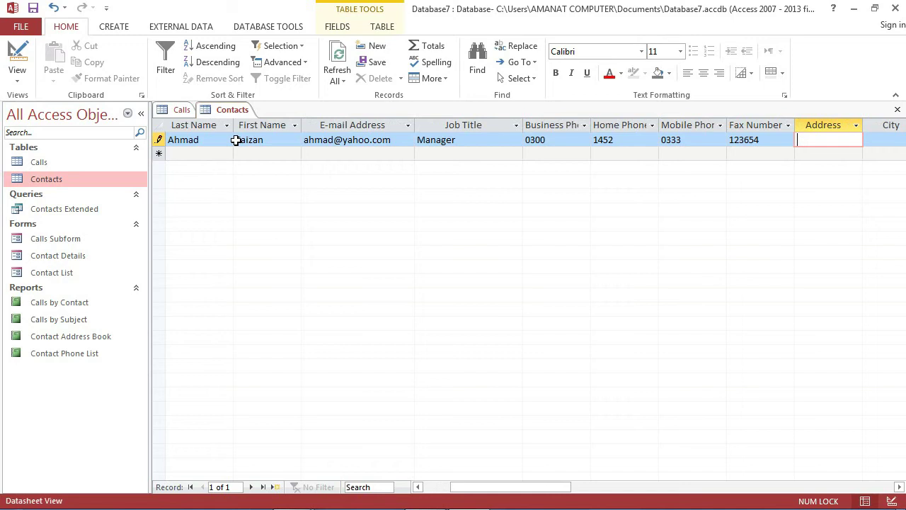
- Enter the street address, city Lhr, province Punjab, ZIP 456 and country 254
{"action": "type", "text": "house"}
{"action": "key", "text": "Tab"}
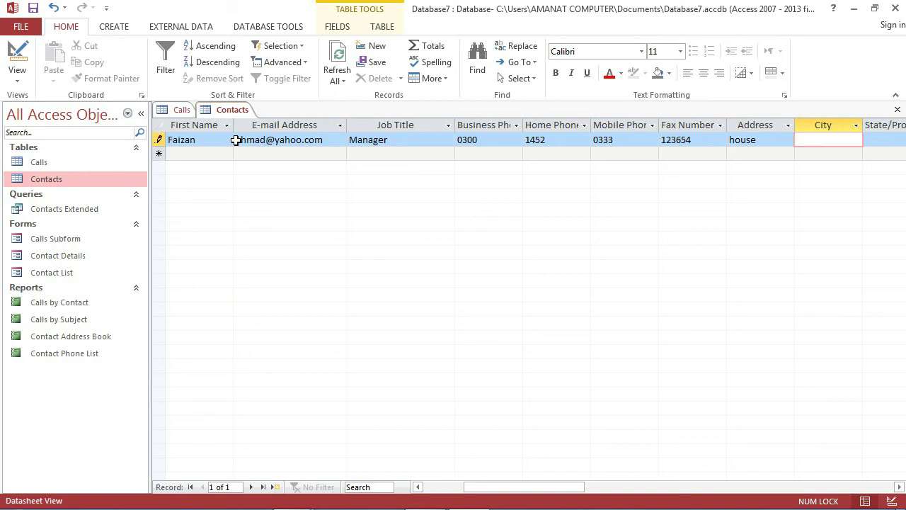
{"action": "type", "text": "Lhr"}
{"action": "key", "text": "Tab"}
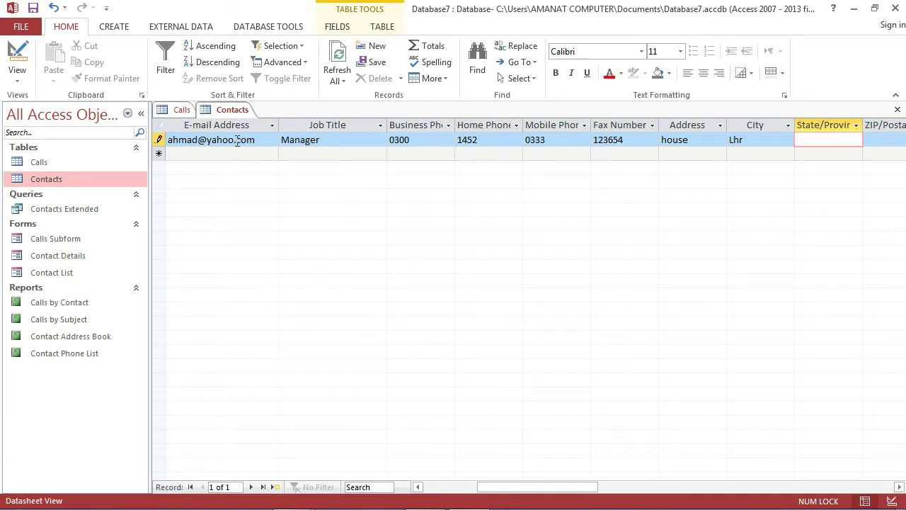
{"action": "type", "text": "Punjab"}
{"action": "key", "text": "Tab"}
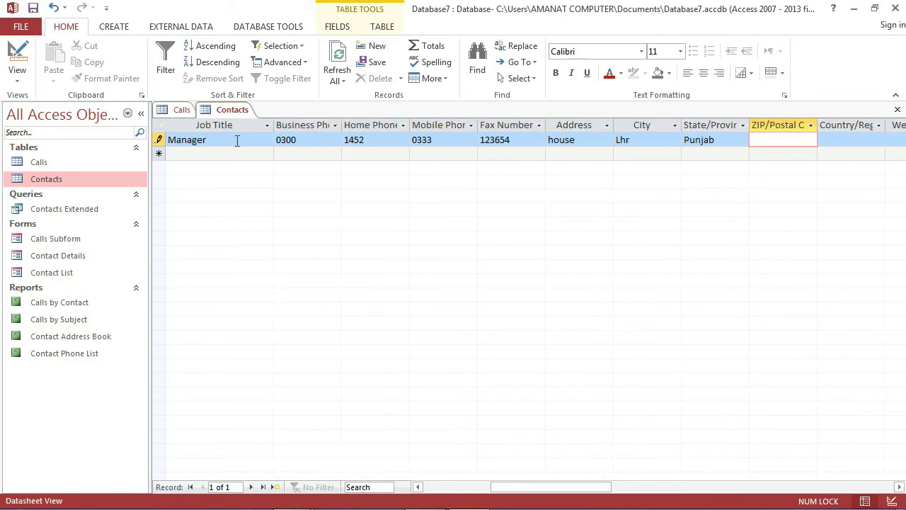
{"action": "type", "text": "456"}
{"action": "key", "text": "Tab"}
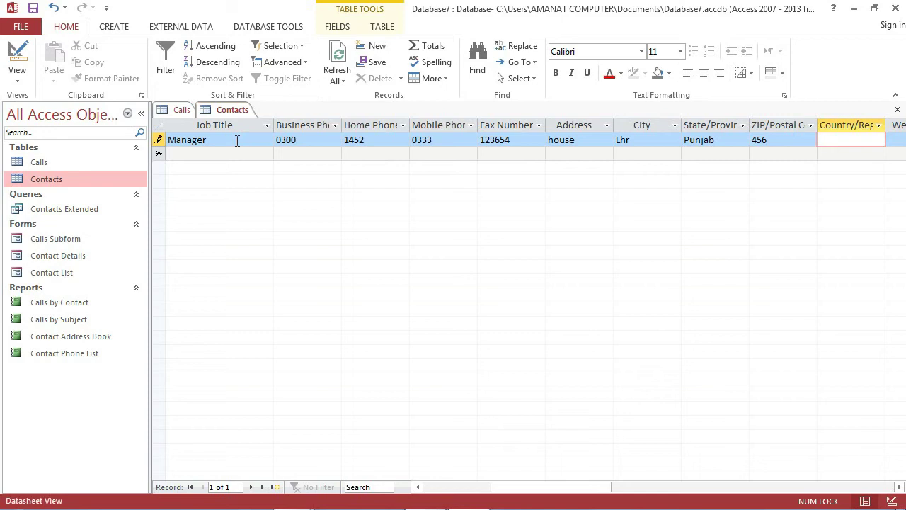
{"action": "type", "text": "254"}
{"action": "key", "text": "Tab"}
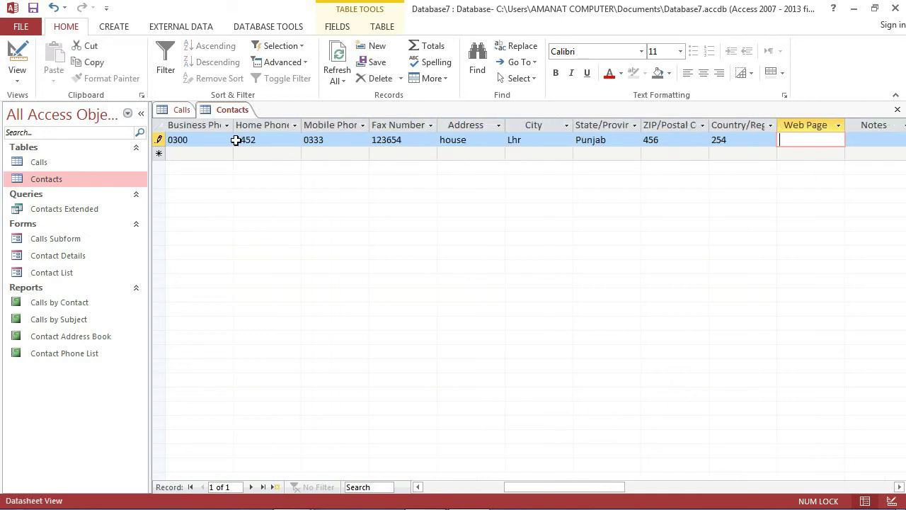
- Fill in a web page address, a short note, the referrer and hometown Sargodha
{"action": "type", "text": "www.g"}
{"action": "key", "text": "BackSpace"}
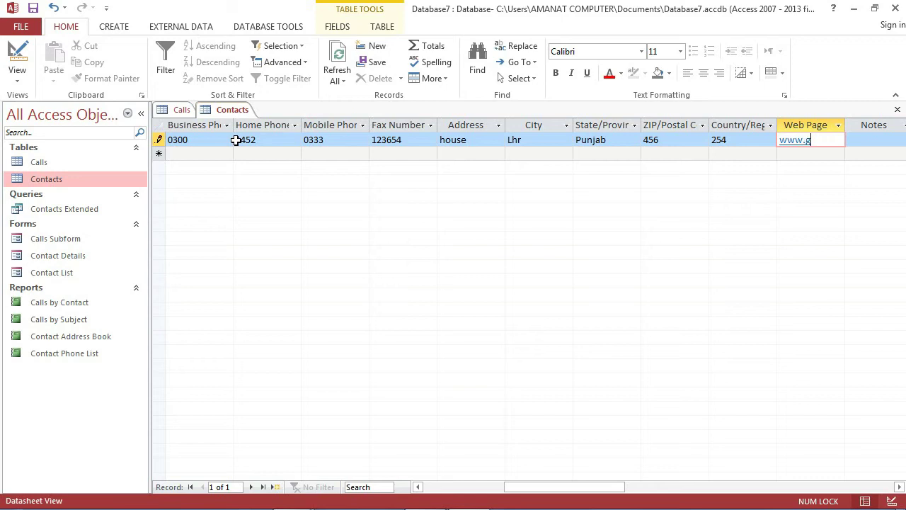
{"action": "type", "text": "webpage."}
{"action": "key", "text": "Tab"}
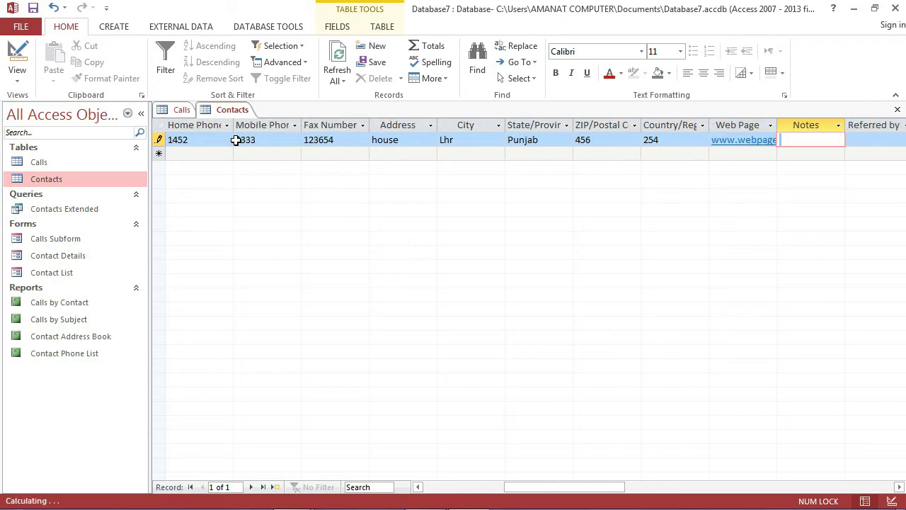
{"action": "type", "text": "lsajdfoel"}
{"action": "key", "text": "Tab"}
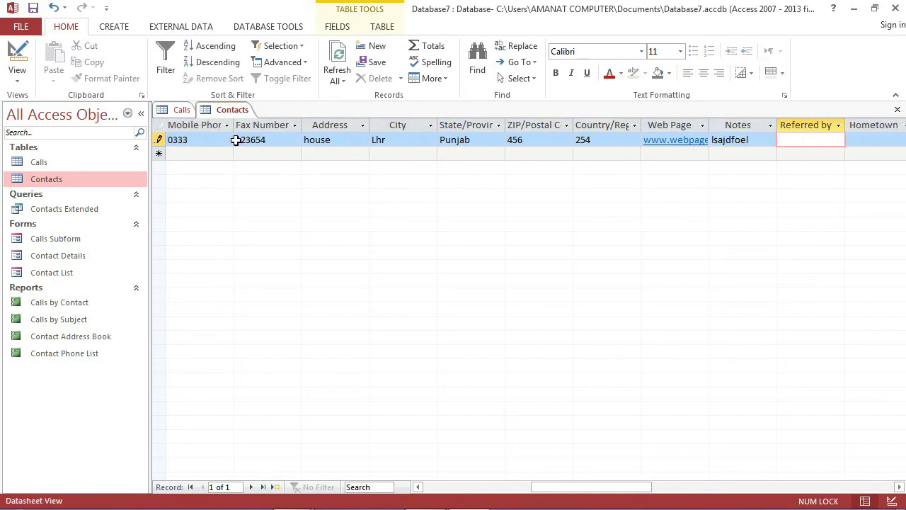
{"action": "type", "text": "Gulnaz textile"}
{"action": "key", "text": "Tab"}
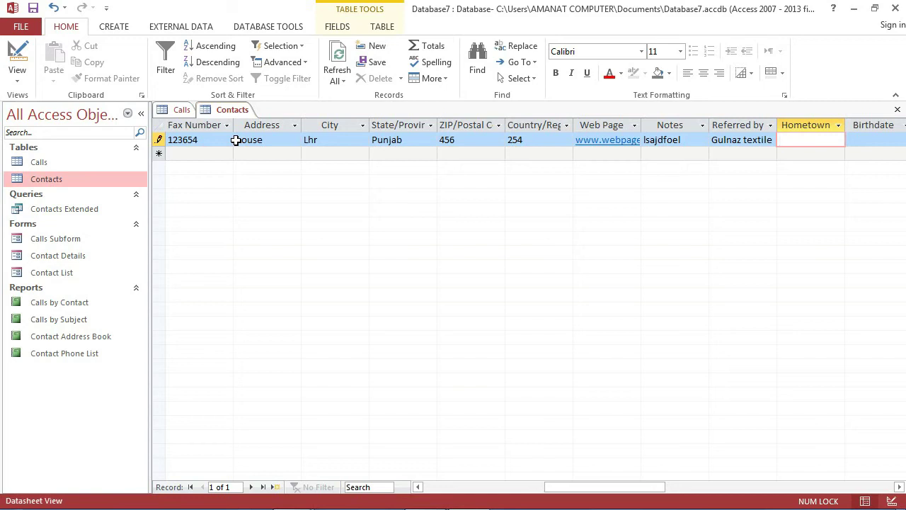
{"action": "type", "text": "Sargodha"}
{"action": "key", "text": "Tab"}
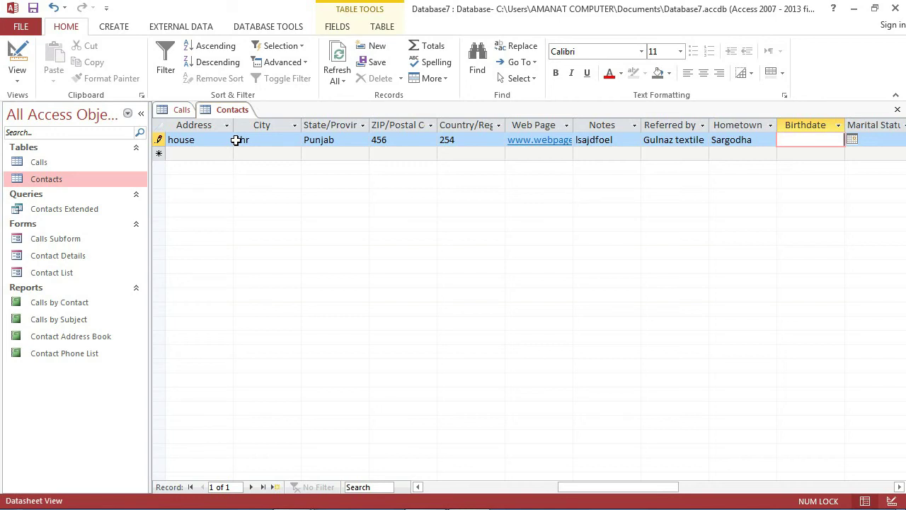
- Set the birthdate to 21-May-20 from the calendar and marital status to Married
{"action": "left_click", "coordinate": [852, 139]}
{"action": "left_click", "coordinate": [807, 213]}
{"action": "key", "text": "Tab"}
{"action": "left_click", "coordinate": [836, 140]}
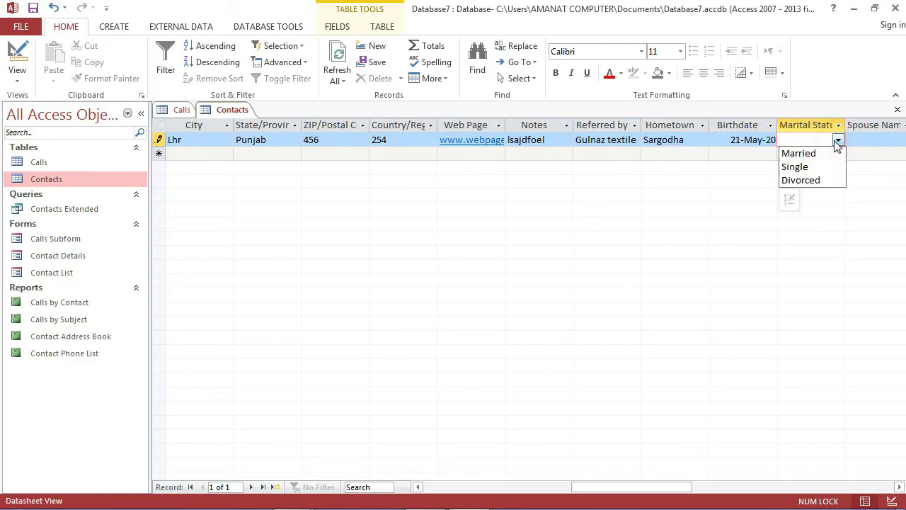
{"action": "left_click", "coordinate": [814, 153]}
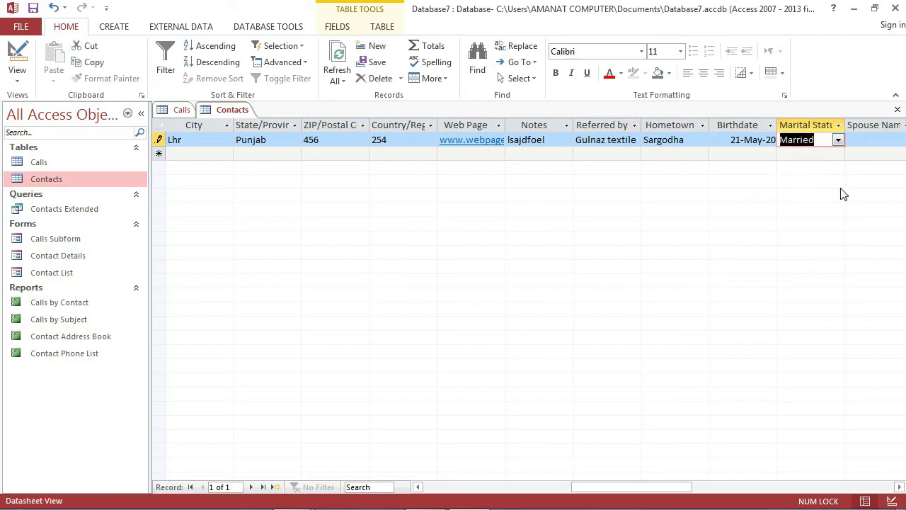
{"action": "key", "text": "Tab"}
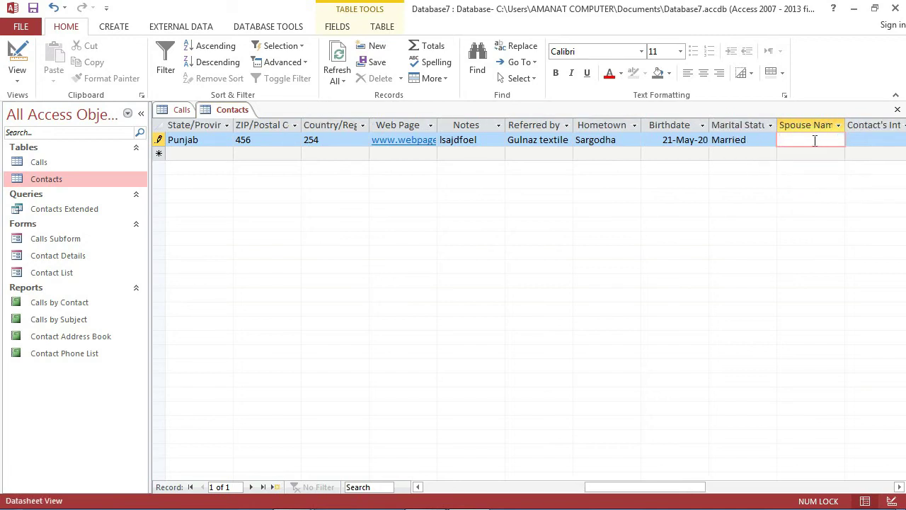
- Enter the spouse's name, interests 'database, blog' and 'book reading', and the children's names
{"action": "type", "text": "asdfg"}
{"action": "key", "text": "Tab"}
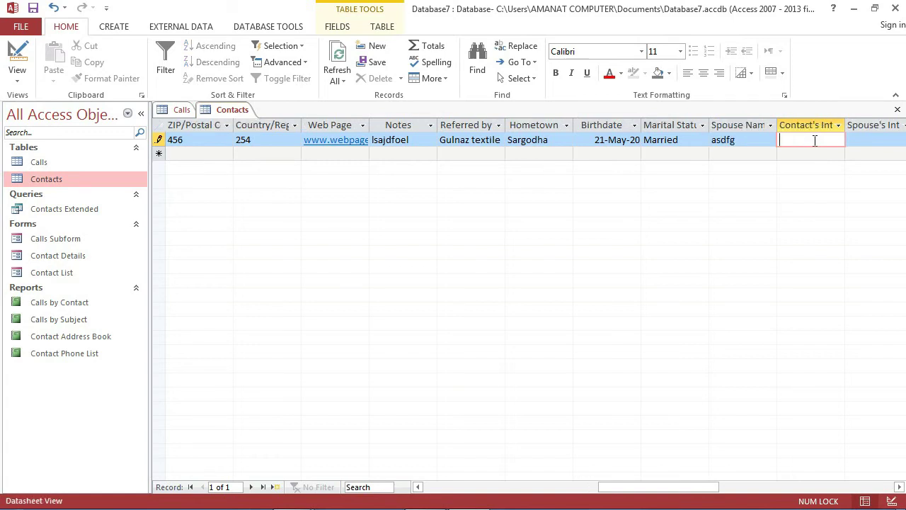
{"action": "type", "text": "data"}
{"action": "type", "text": "base"}
{"action": "type", "text": ", blog"}
{"action": "key", "text": "Tab"}
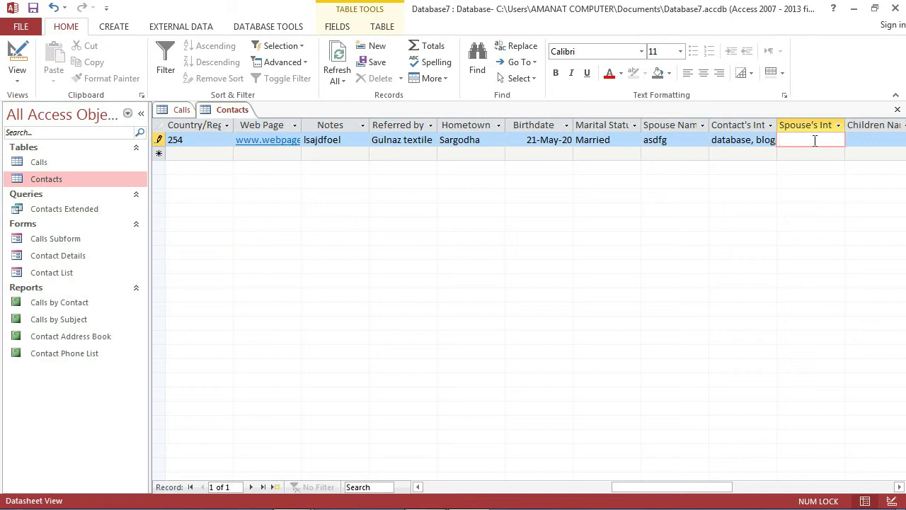
{"action": "type", "text": "book reading"}
{"action": "key", "text": "Tab"}
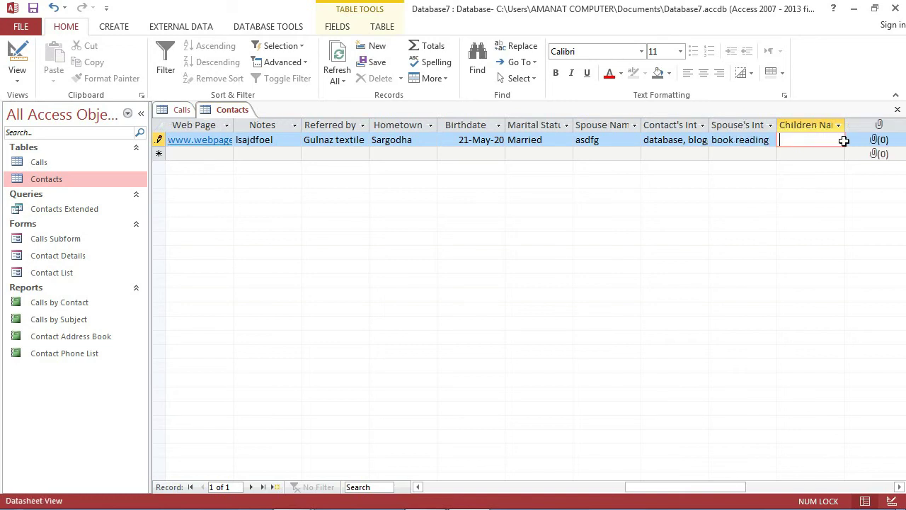
{"action": "type", "text": "sfdasfasf"}
{"action": "key", "text": "Tab"}
{"action": "double_click", "coordinate": [811, 139]}
- Attach the pngtree mosque PNG from the Desktop to the contact and save the record
{"action": "left_click", "coordinate": [544, 219]}
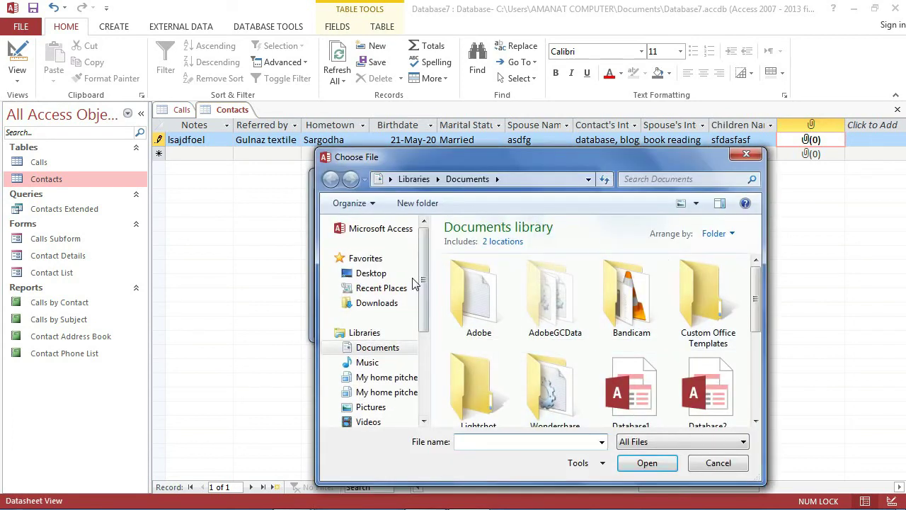
{"action": "left_click", "coordinate": [396, 271]}
{"action": "scroll", "coordinate": [750, 284], "scroll_direction": "down", "scroll_amount": 3}
{"action": "left_click", "coordinate": [538, 326]}
{"action": "left_click", "coordinate": [632, 461]}
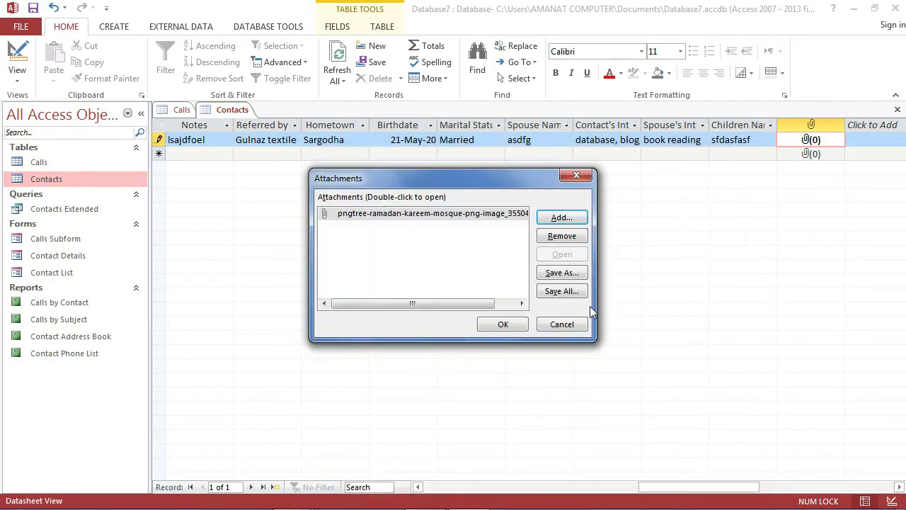
{"action": "left_click", "coordinate": [514, 322]}
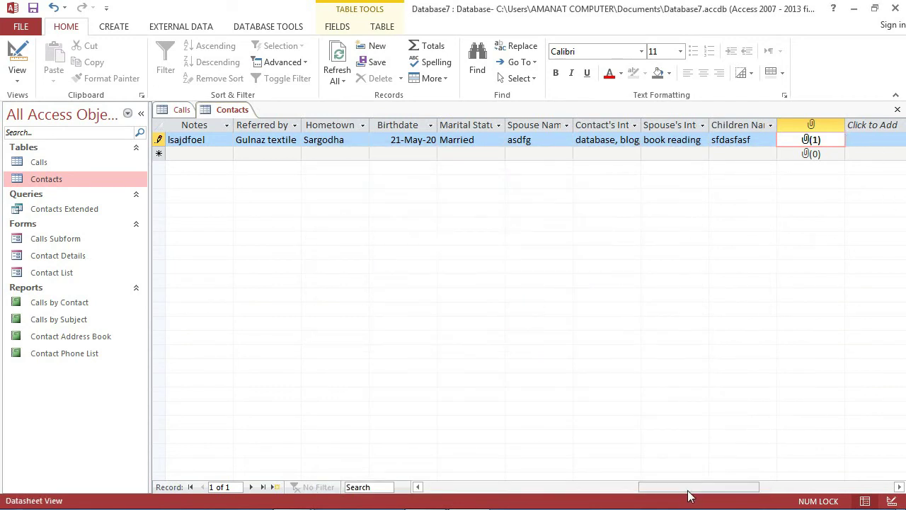
{"action": "left_click_drag", "start_coordinate": [688, 490], "coordinate": [427, 469]}
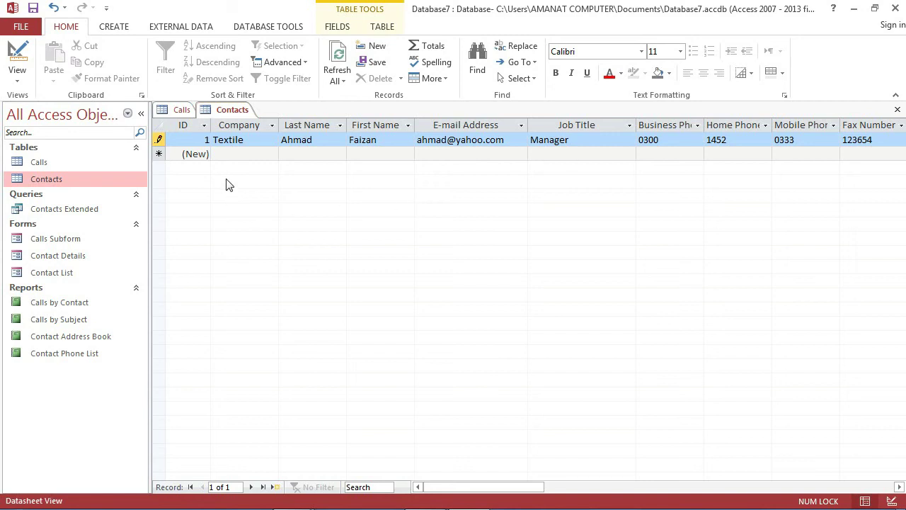
{"action": "key", "text": "Down"}
{"action": "key", "text": "Tab"}
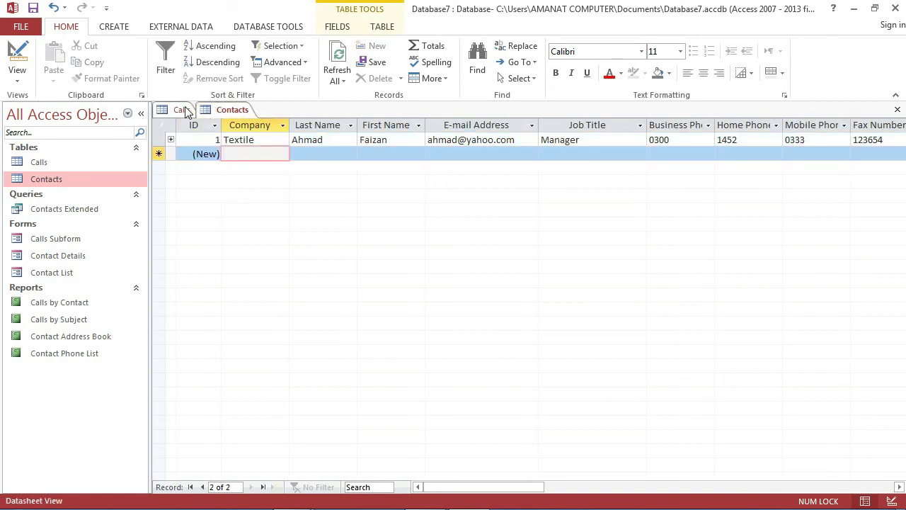
- In the Calls table, start a call for the sample contact dated 15 May 2020
{"action": "left_click", "coordinate": [182, 110]}
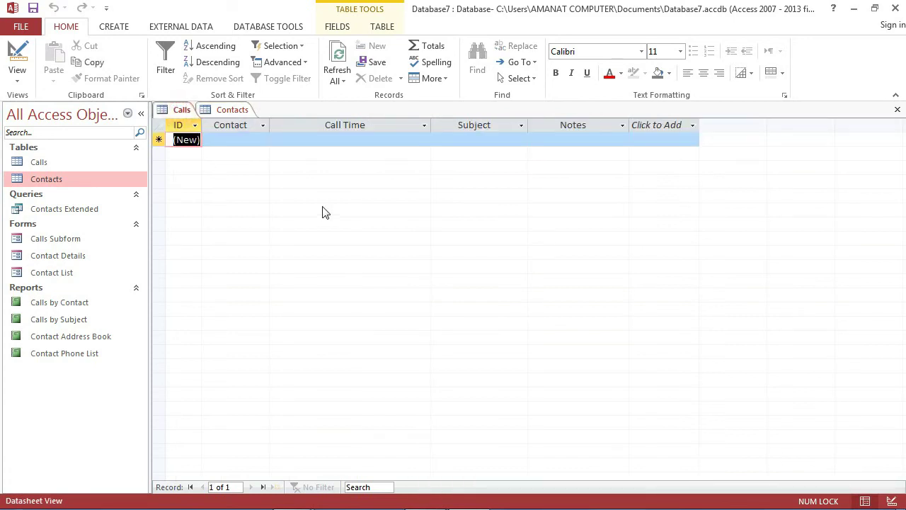
{"action": "key", "text": "Tab"}
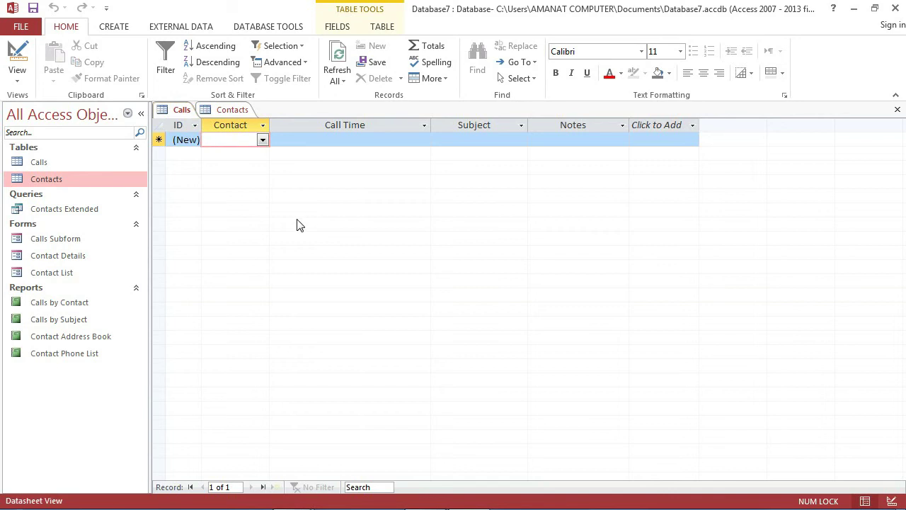
{"action": "left_click", "coordinate": [262, 140]}
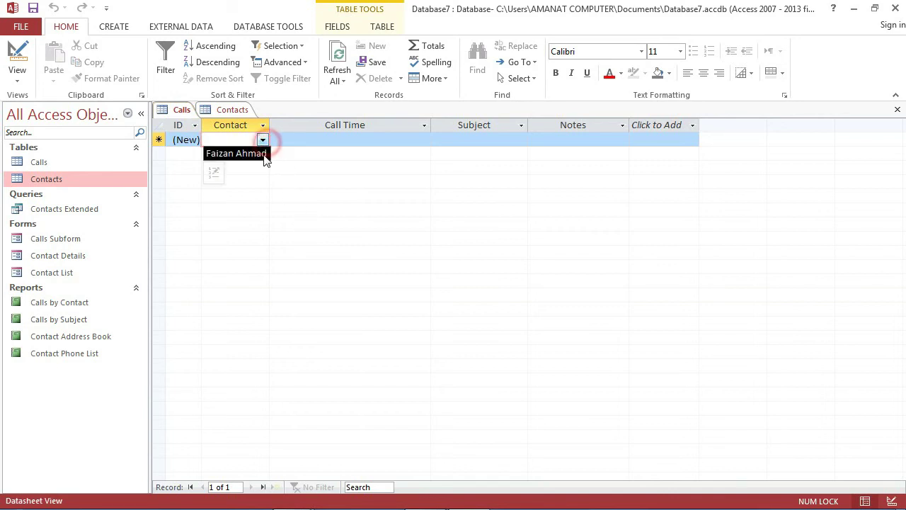
{"action": "left_click", "coordinate": [260, 153]}
{"action": "key", "text": "Tab"}
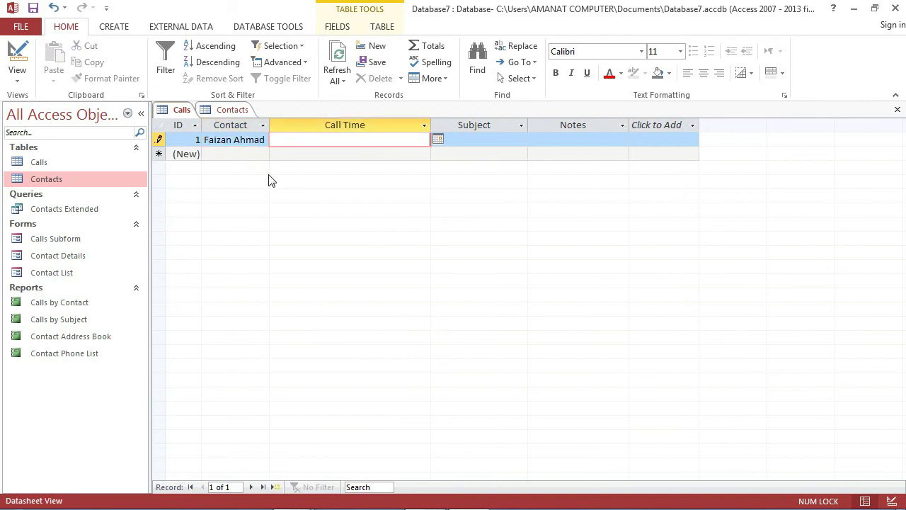
{"action": "left_click", "coordinate": [438, 140]}
{"action": "left_click", "coordinate": [414, 201]}
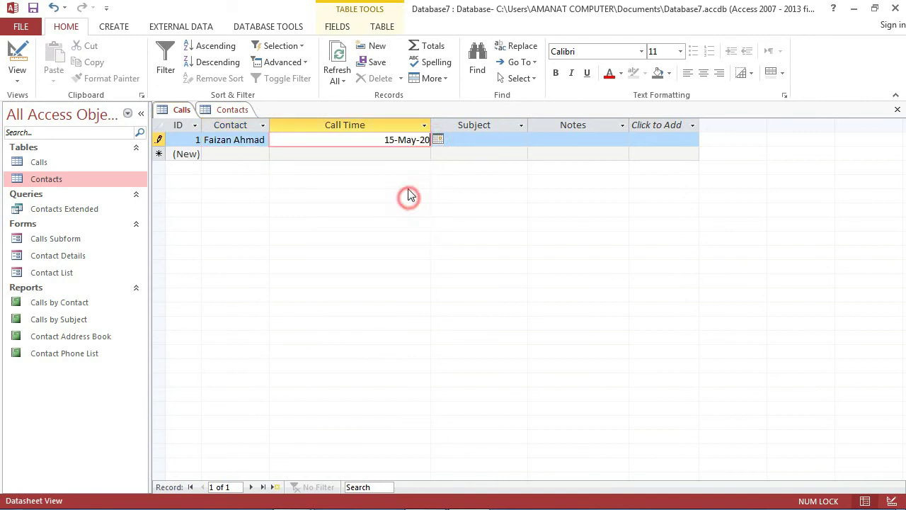
- Rename the Call Time column to Call day
{"action": "double_click", "coordinate": [383, 126]}
{"action": "left_click", "coordinate": [382, 128]}
{"action": "key", "text": "BackSpace"}
{"action": "key", "text": "BackSpace"}
{"action": "key", "text": "BackSpace"}
{"action": "key", "text": "BackSpace"}
{"action": "type", "text": "day"}
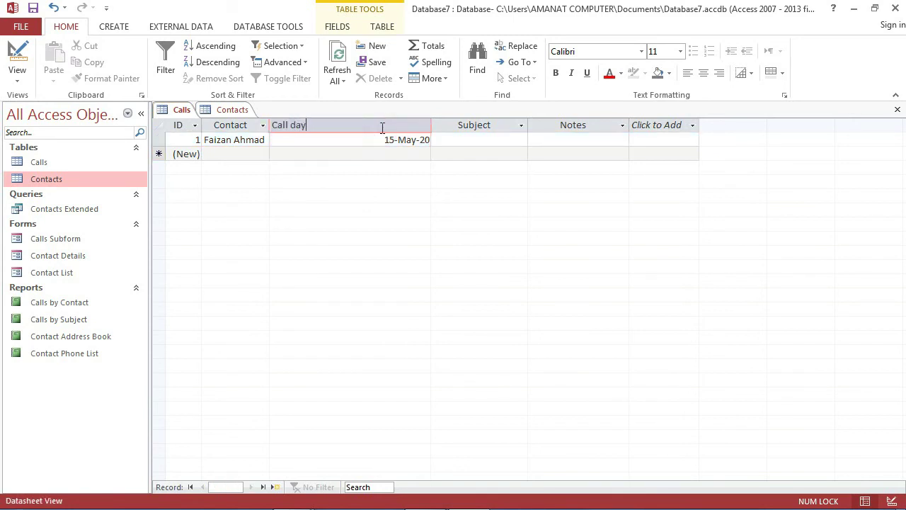
{"action": "key", "text": "Return"}
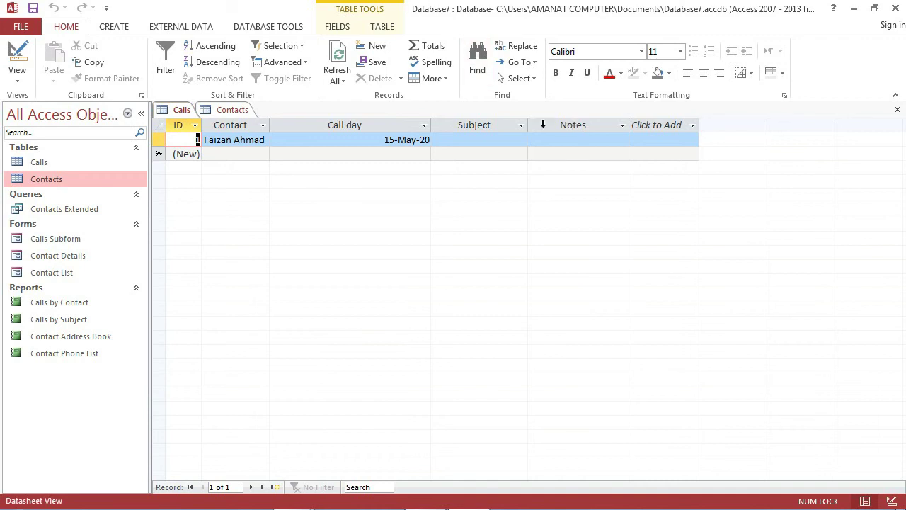
- Set the call subject to General Communication with notes 'detail' and save the call
{"action": "left_click", "coordinate": [504, 136]}
{"action": "left_click", "coordinate": [520, 140]}
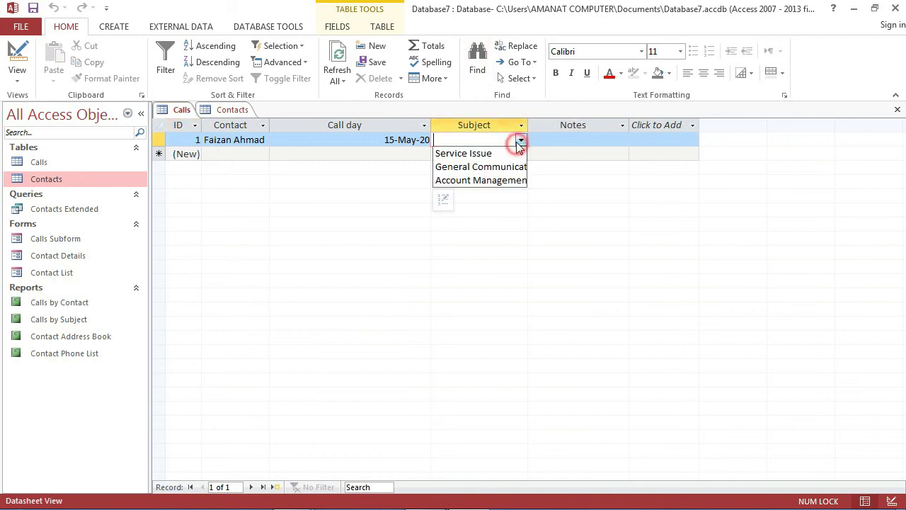
{"action": "left_click", "coordinate": [499, 162]}
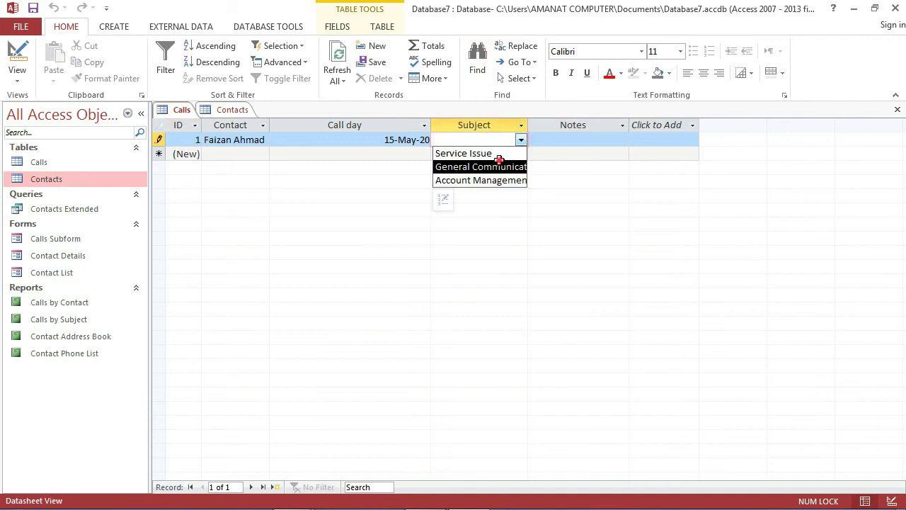
{"action": "left_click", "coordinate": [590, 140]}
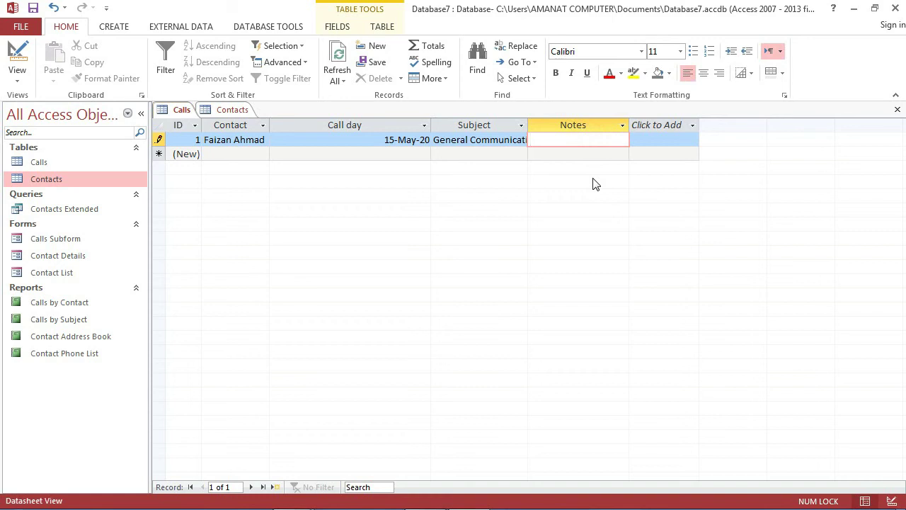
{"action": "type", "text": "n"}
{"action": "key", "text": "BackSpace"}
{"action": "type", "text": "detail"}
{"action": "key", "text": "Tab"}
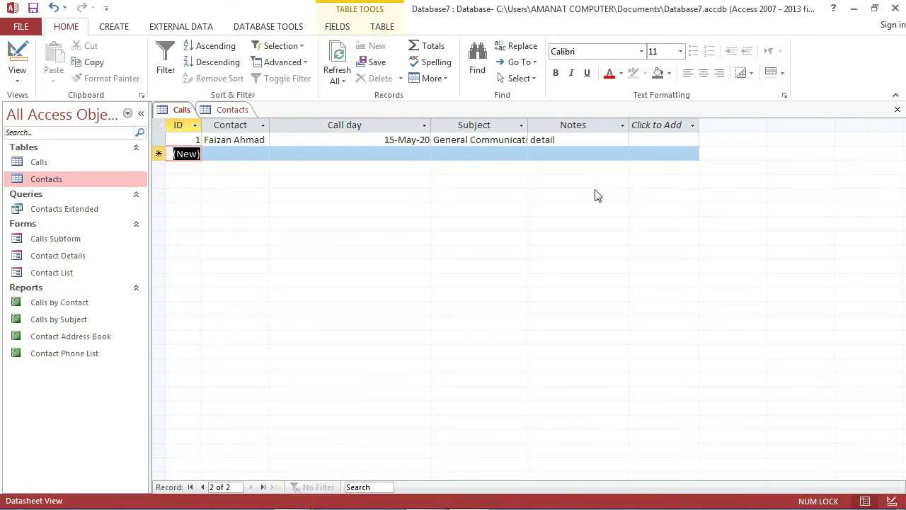
{"action": "left_click", "coordinate": [220, 112]}
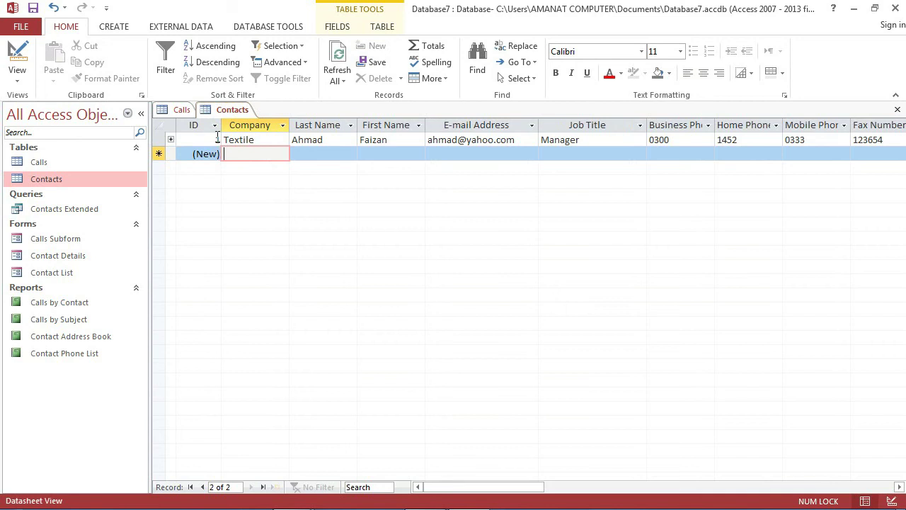
{"action": "left_click", "coordinate": [163, 108]}
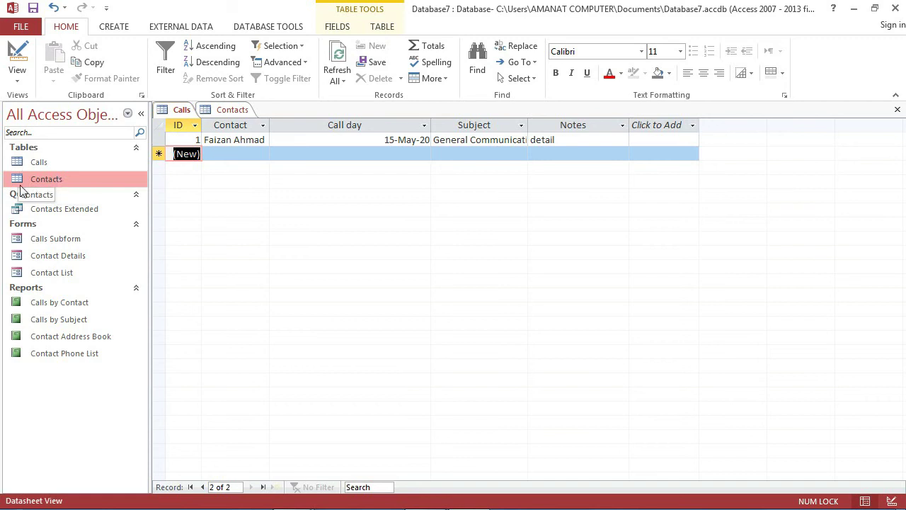
- Open the Contacts Extended query and scroll across its Contact Name and File As columns
{"action": "left_click", "coordinate": [54, 209]}
{"action": "double_click", "coordinate": [54, 209]}
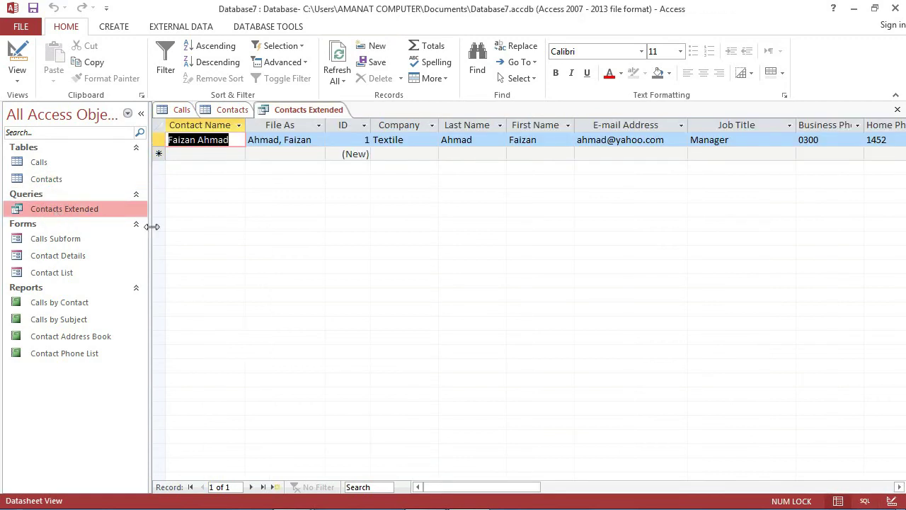
{"action": "left_click_drag", "start_coordinate": [477, 489], "coordinate": [533, 491]}
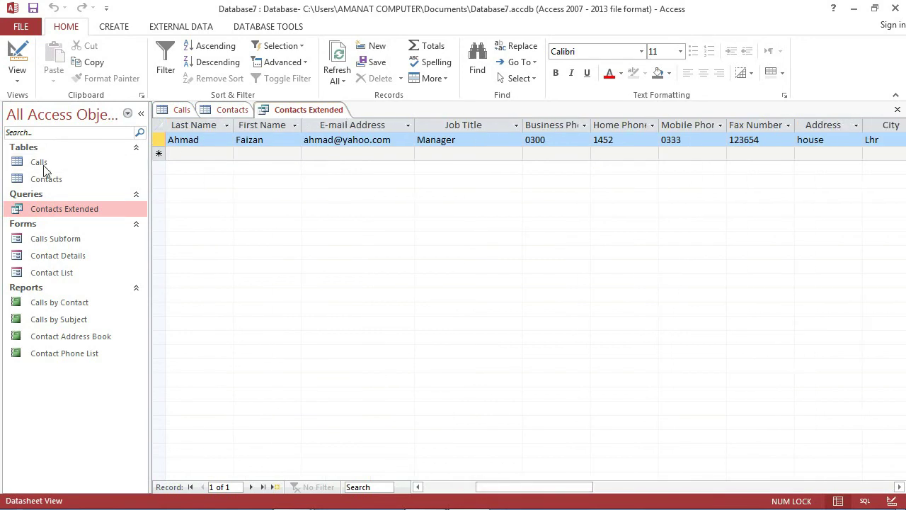
{"action": "left_click_drag", "start_coordinate": [503, 487], "coordinate": [446, 477]}
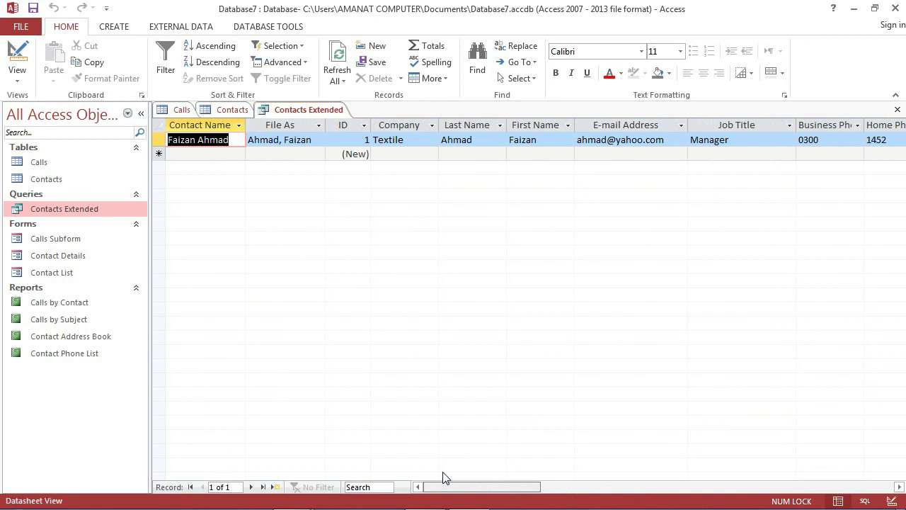
{"action": "left_click", "coordinate": [45, 184]}
{"action": "left_click", "coordinate": [50, 207]}
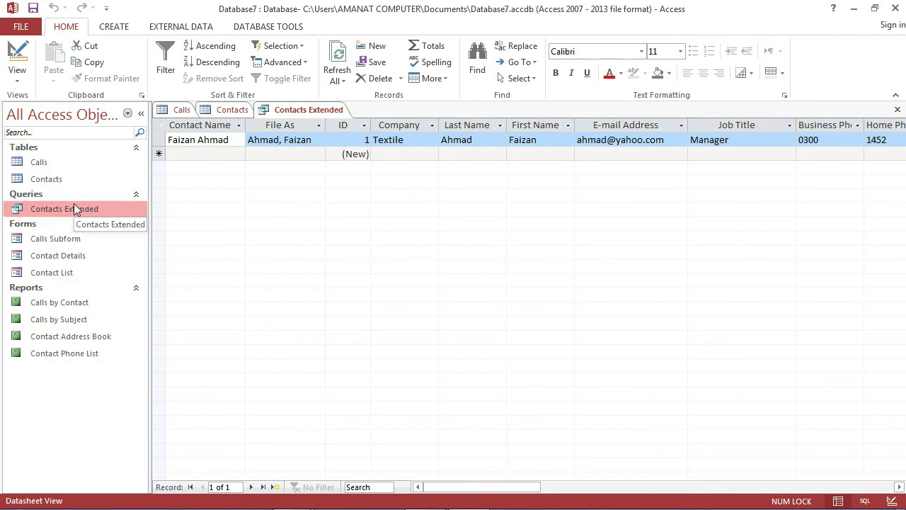
{"action": "left_click", "coordinate": [61, 259]}
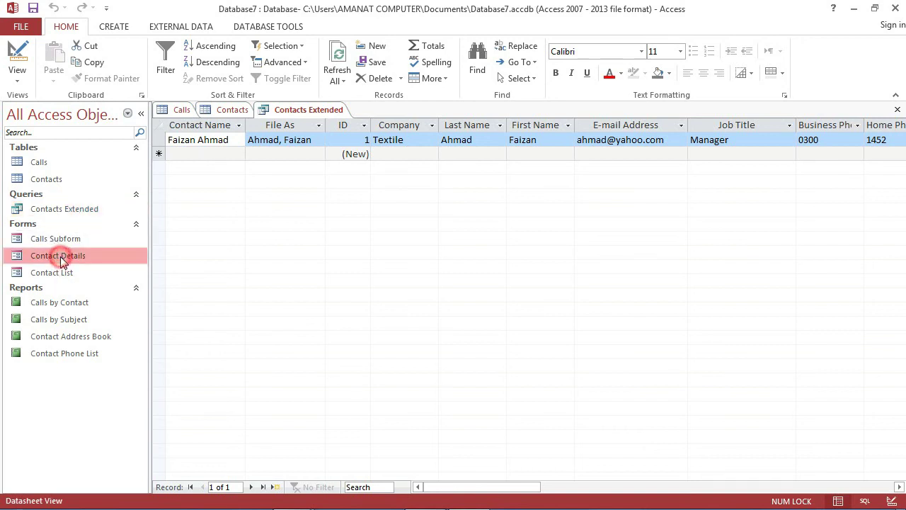
{"action": "double_click", "coordinate": [60, 256]}
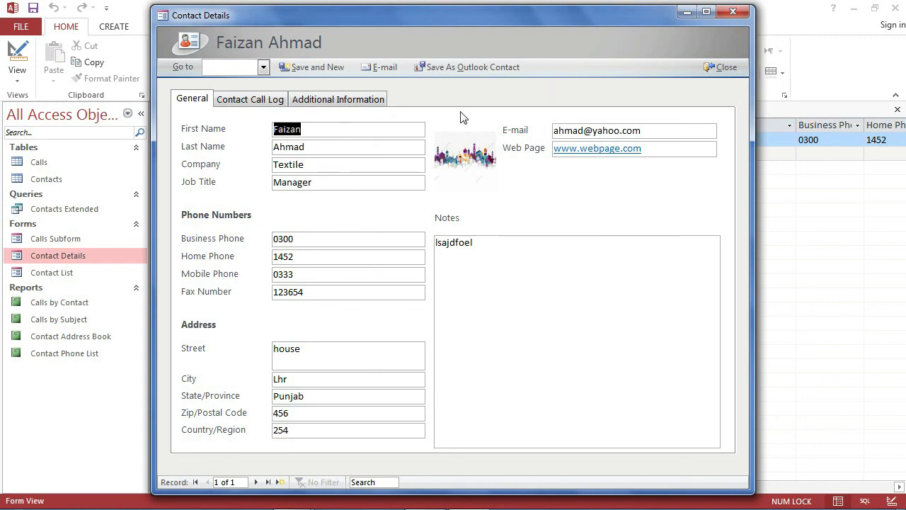
{"action": "left_click", "coordinate": [729, 11]}
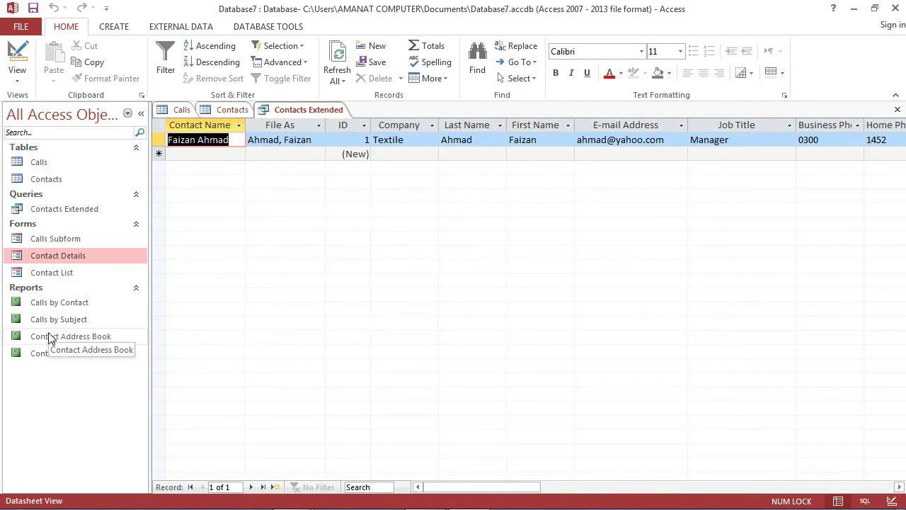
- Open the Calls by Subject report and flip between it, the query and both tables
{"action": "double_click", "coordinate": [54, 320]}
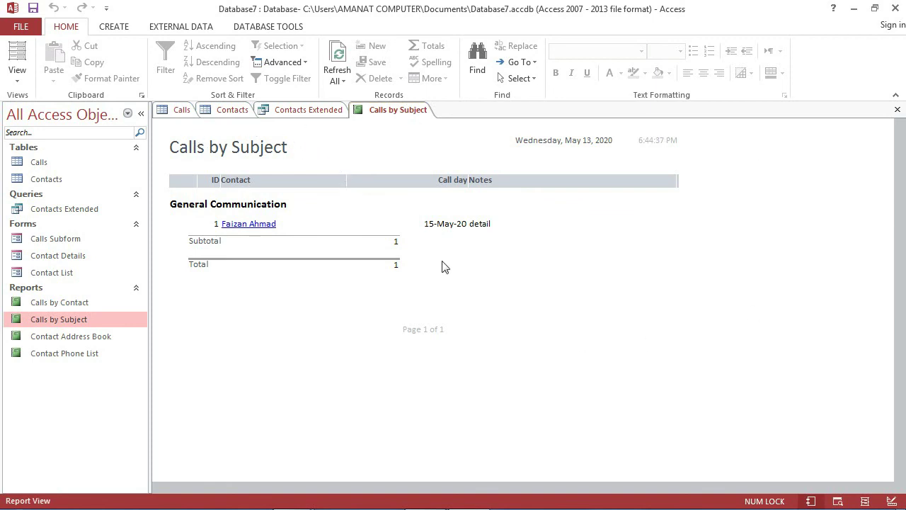
{"action": "left_click", "coordinate": [305, 111]}
{"action": "left_click", "coordinate": [228, 111]}
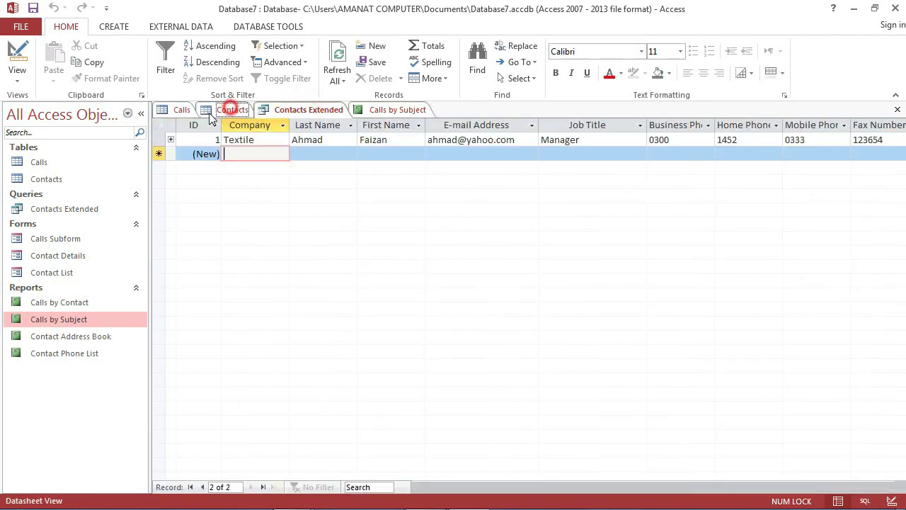
{"action": "left_click", "coordinate": [184, 111]}
{"action": "left_click", "coordinate": [230, 109]}
{"action": "left_click", "coordinate": [305, 110]}
{"action": "left_click", "coordinate": [382, 110]}
{"action": "left_click", "coordinate": [297, 110]}
{"action": "left_click", "coordinate": [230, 110]}
{"action": "left_click", "coordinate": [179, 111]}
{"action": "left_click", "coordinate": [234, 110]}
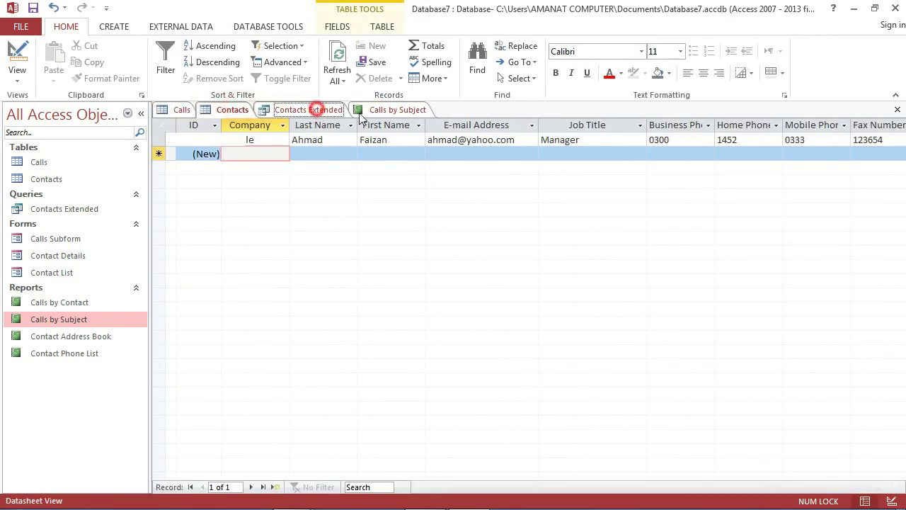
{"action": "left_click", "coordinate": [308, 109]}
{"action": "left_click", "coordinate": [386, 110]}
- Close the report, the Contacts Extended query, and the Contacts and Calls tables
{"action": "left_click", "coordinate": [897, 110]}
{"action": "left_click", "coordinate": [897, 110]}
{"action": "left_click", "coordinate": [897, 110]}
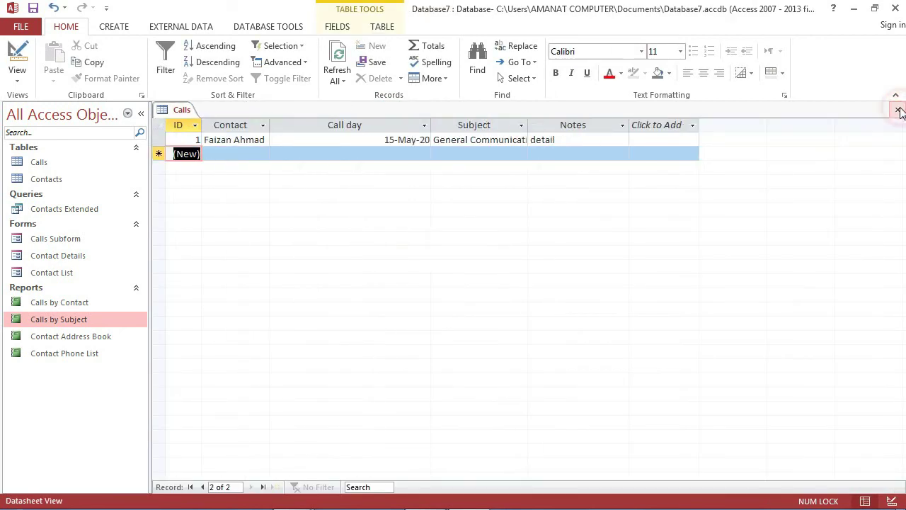
{"action": "left_click", "coordinate": [897, 110]}
- Open the Calls Subform form and the Contacts table
{"action": "double_click", "coordinate": [85, 239]}
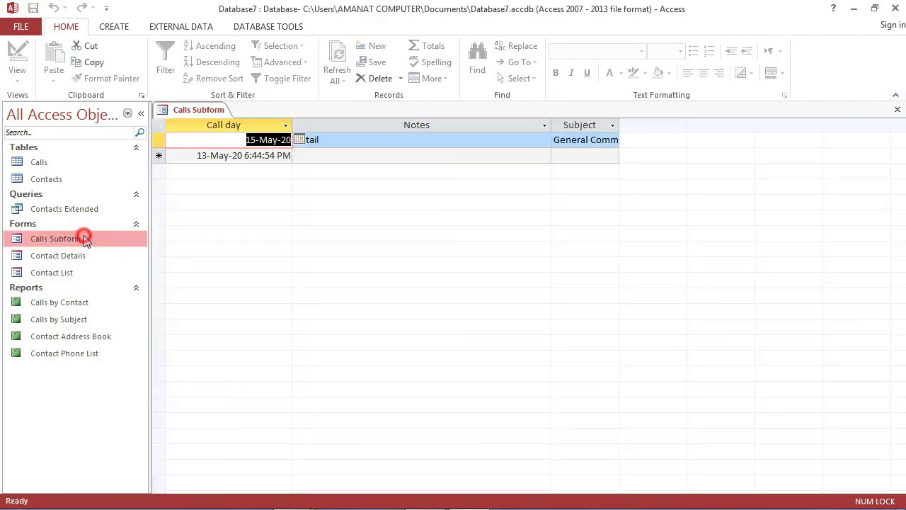
{"action": "double_click", "coordinate": [56, 178]}
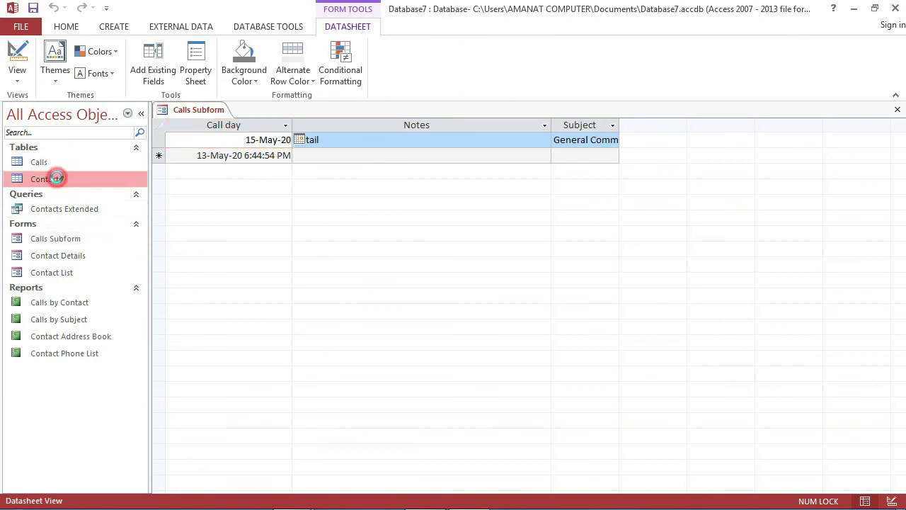